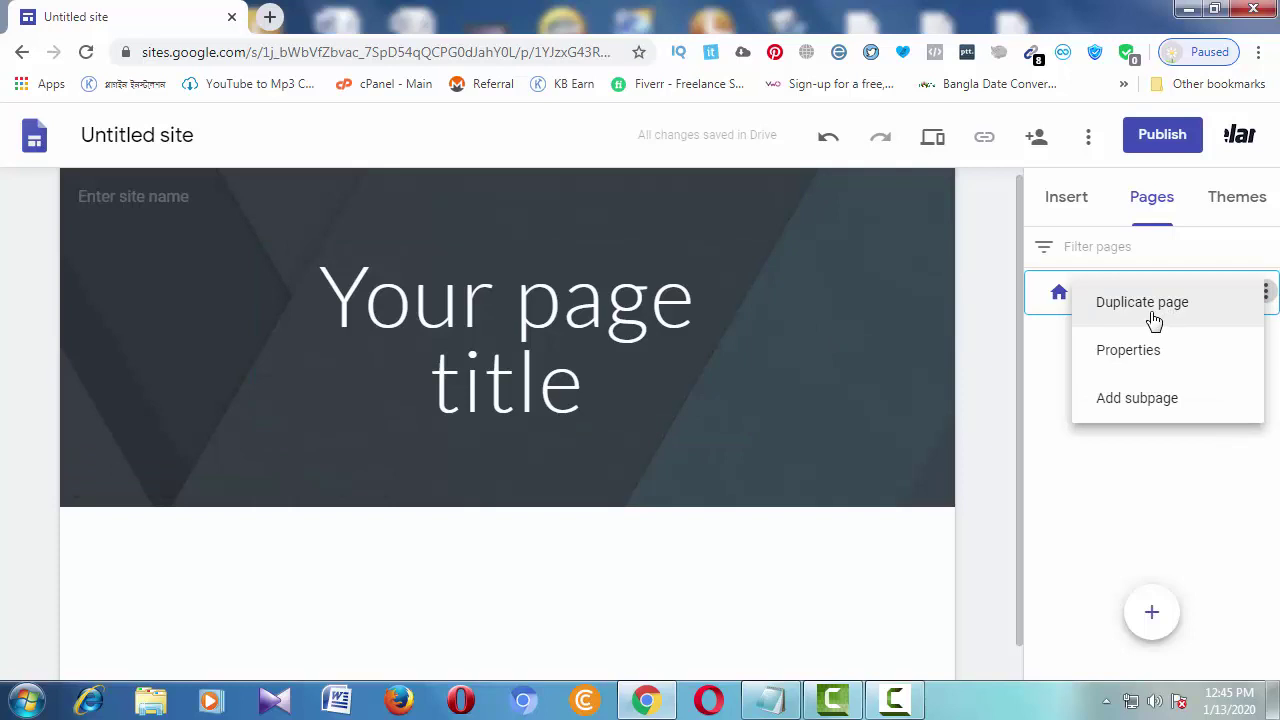
Add a subpage named "ma" under the Home page without a custom path
left_click(1157, 408)
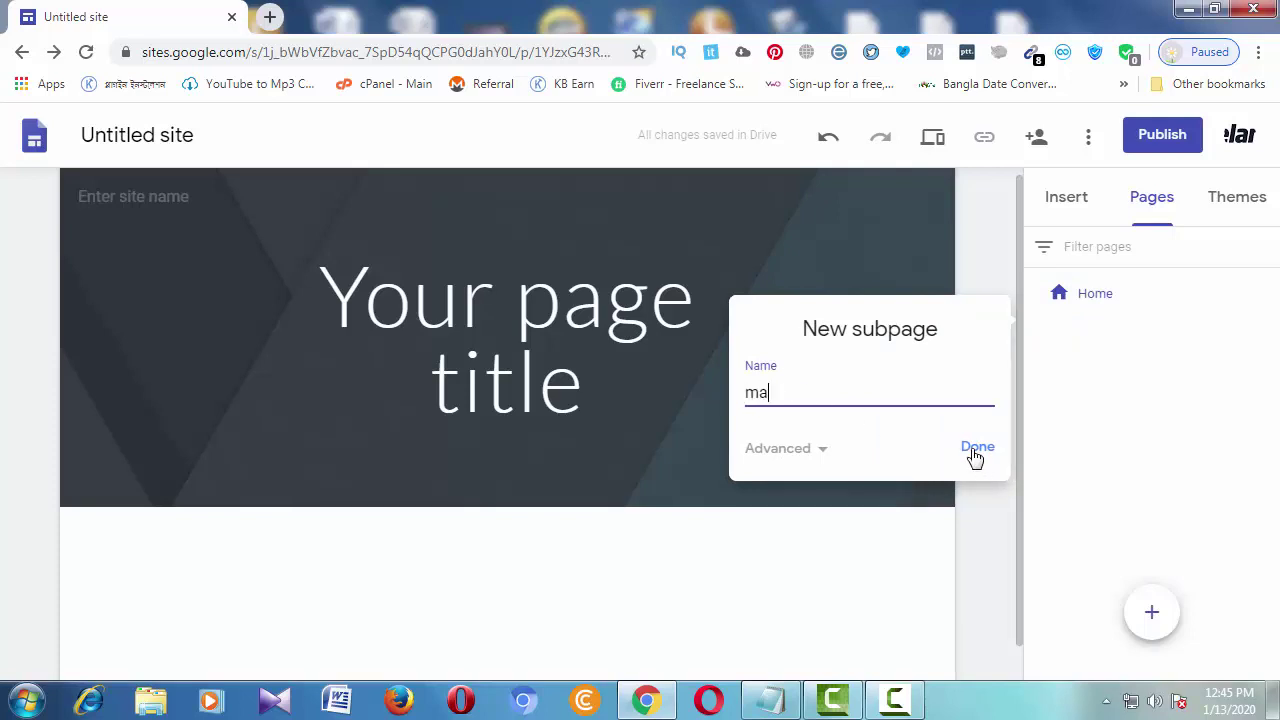
left_click(826, 452)
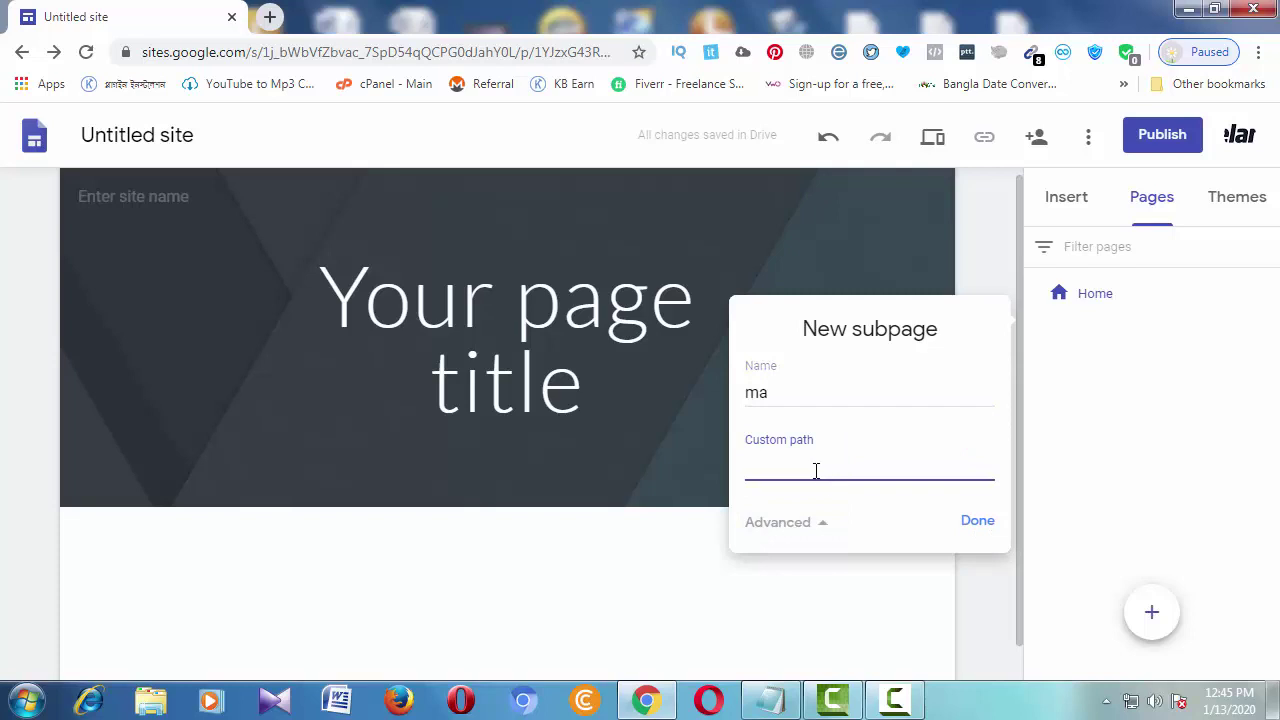
left_click(824, 530)
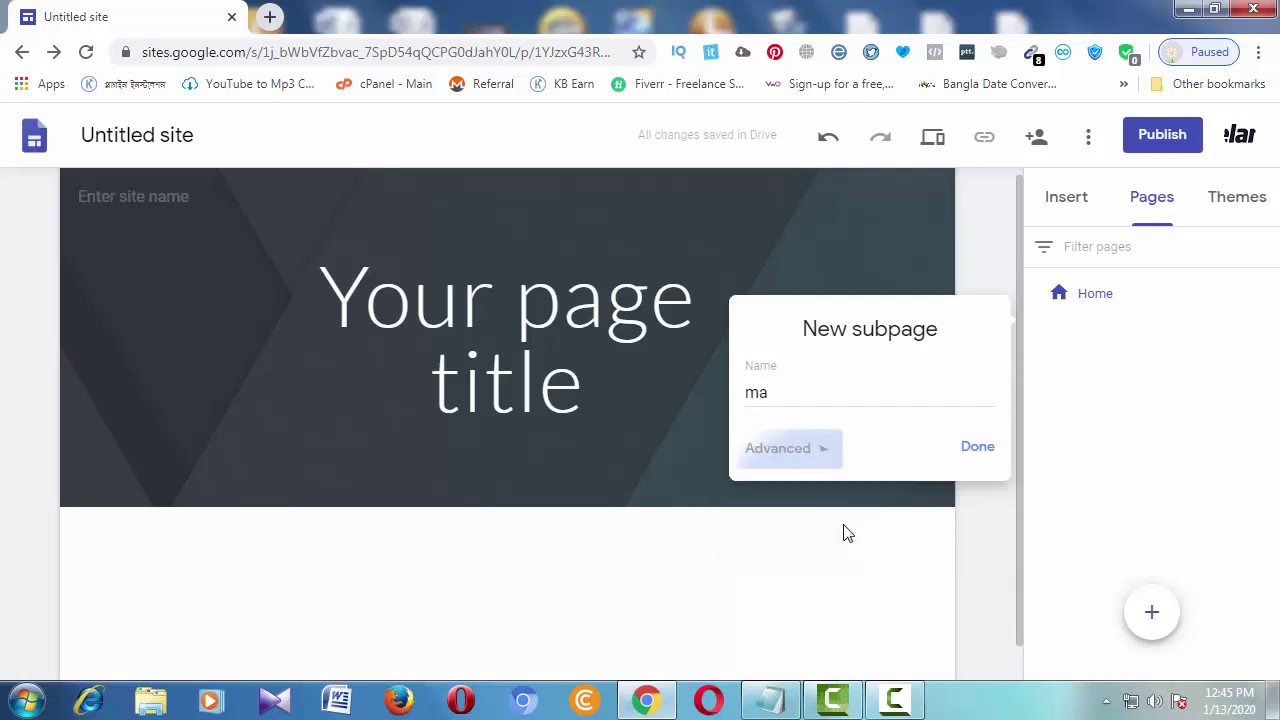
left_click(978, 450)
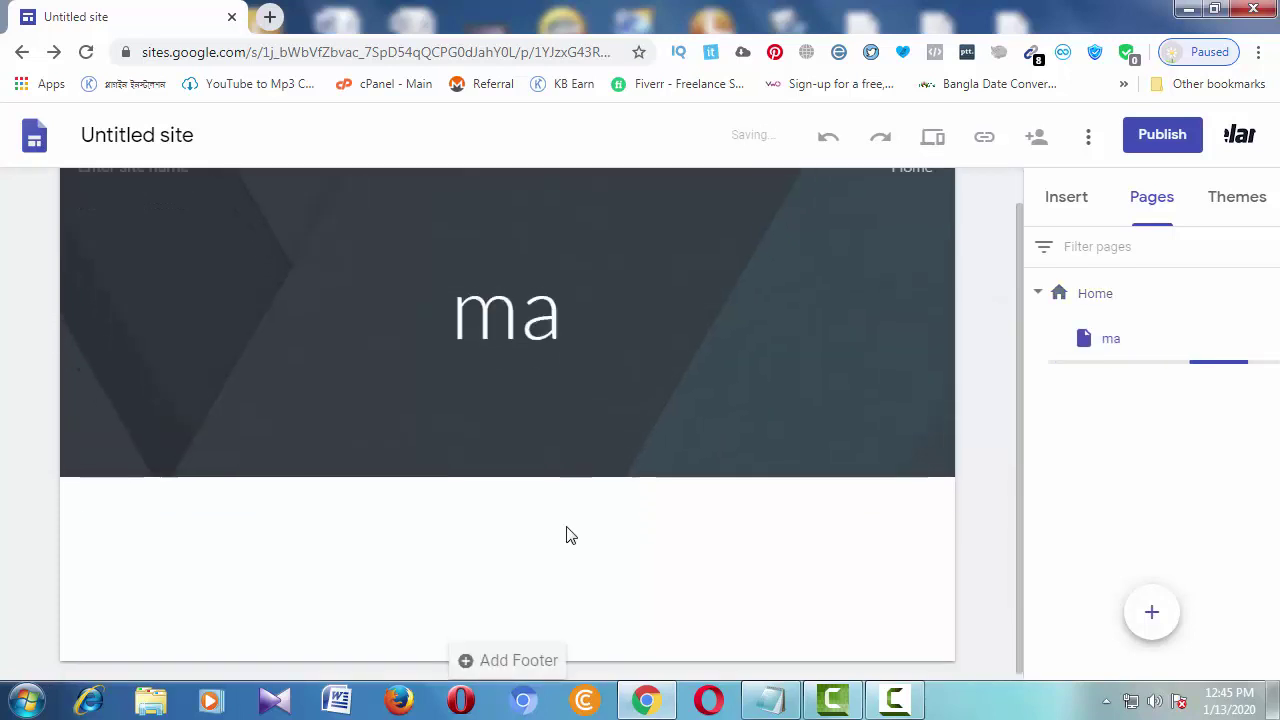
View the Home page and its "ma" subpage, and delete the subpage from the site
left_click(1092, 305)
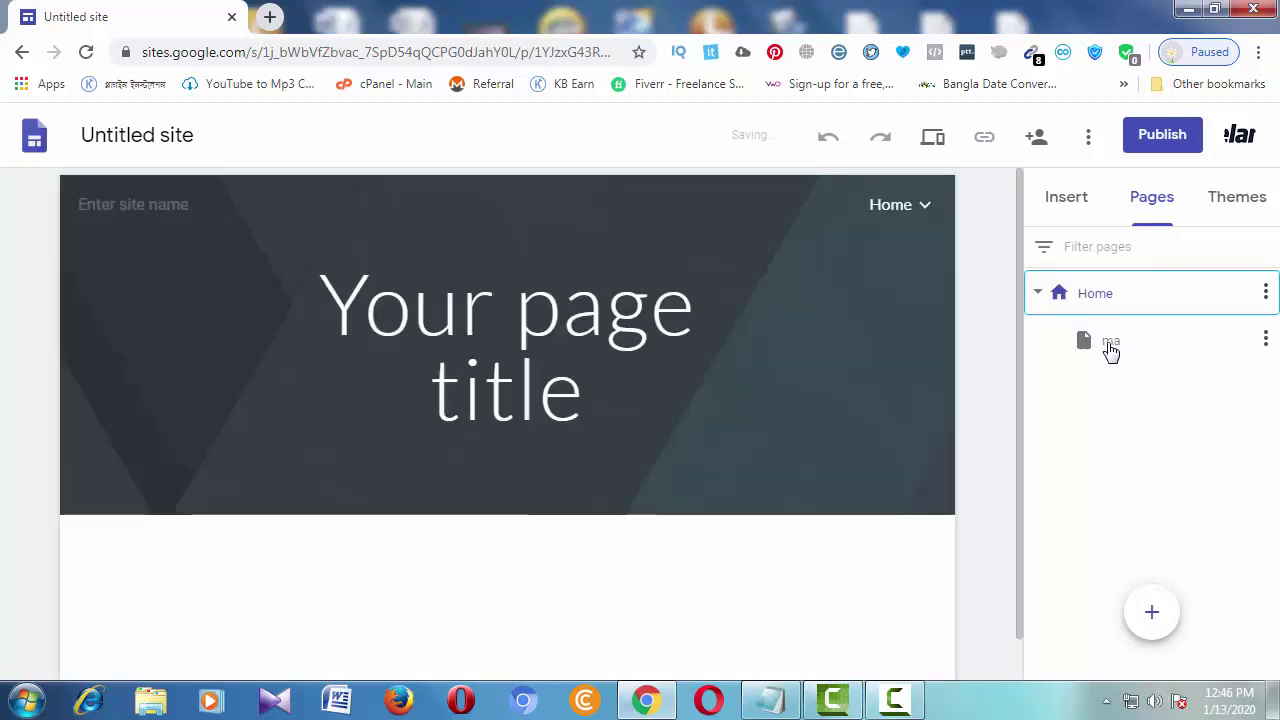
left_click(1109, 348)
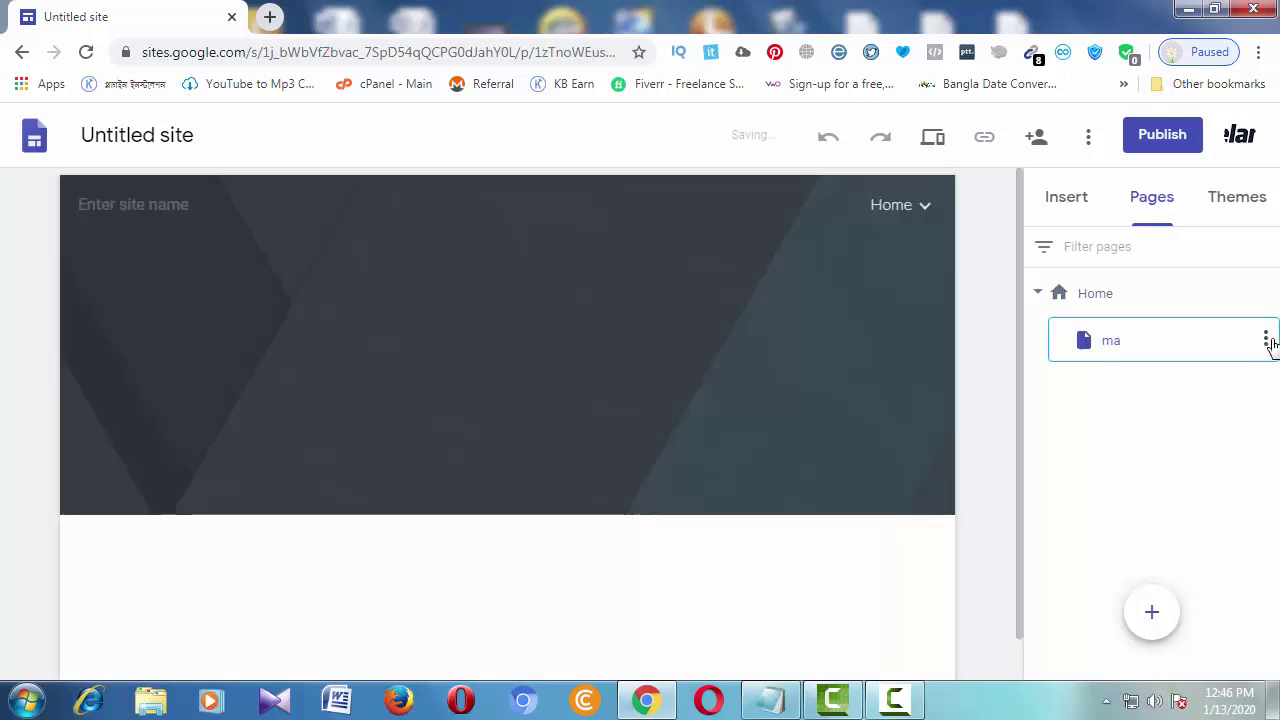
left_click(1267, 341)
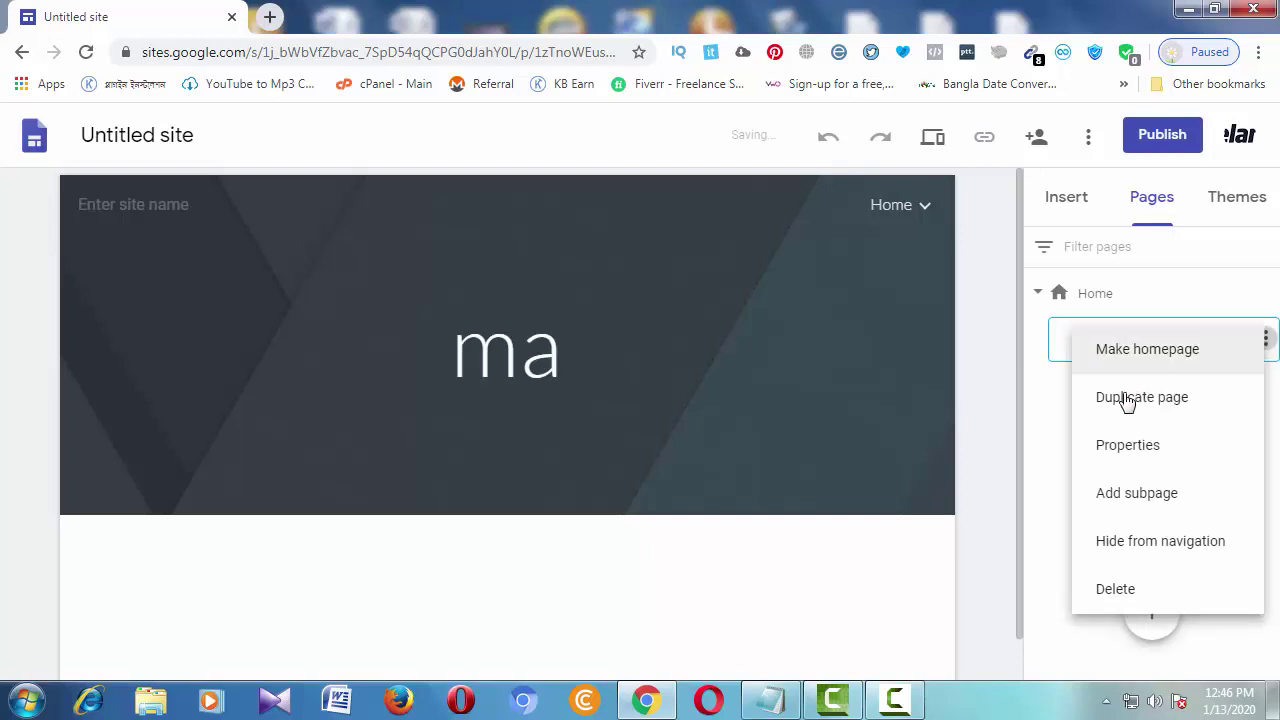
left_click(1114, 588)
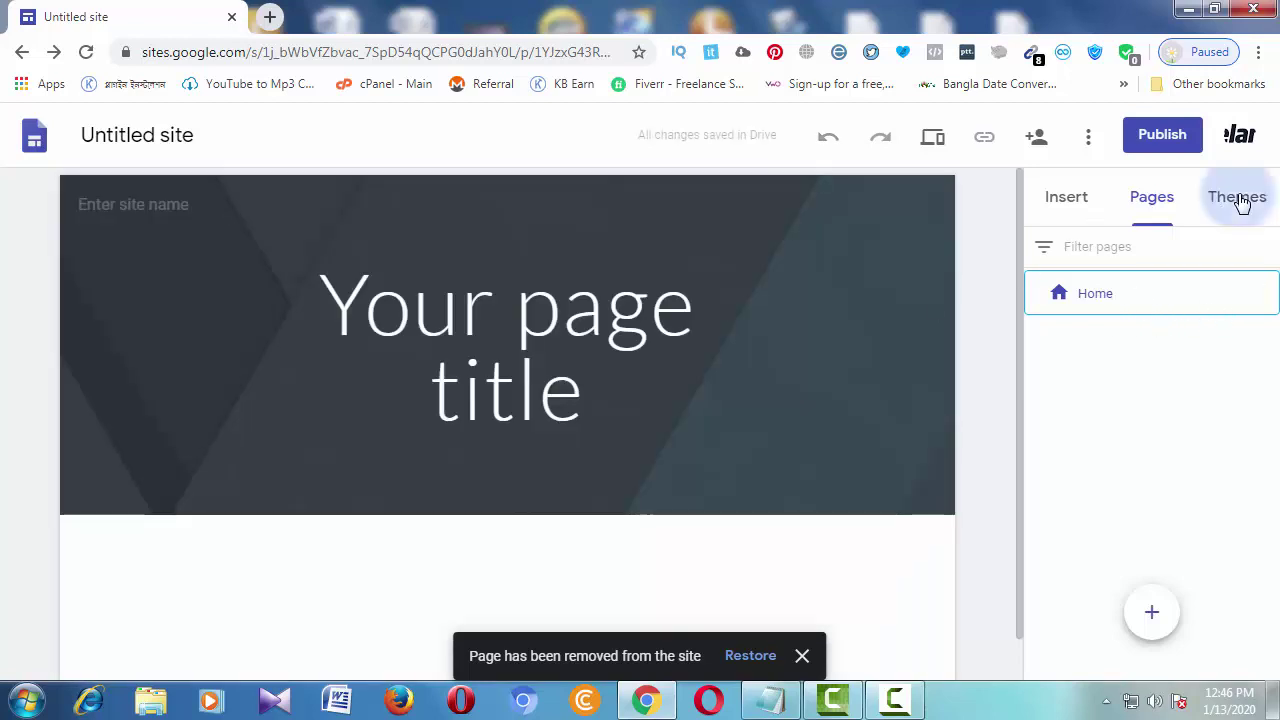
Try the magenta and purple colours of the Simple theme, and set its custom colour to black (#000000)
left_click(1240, 201)
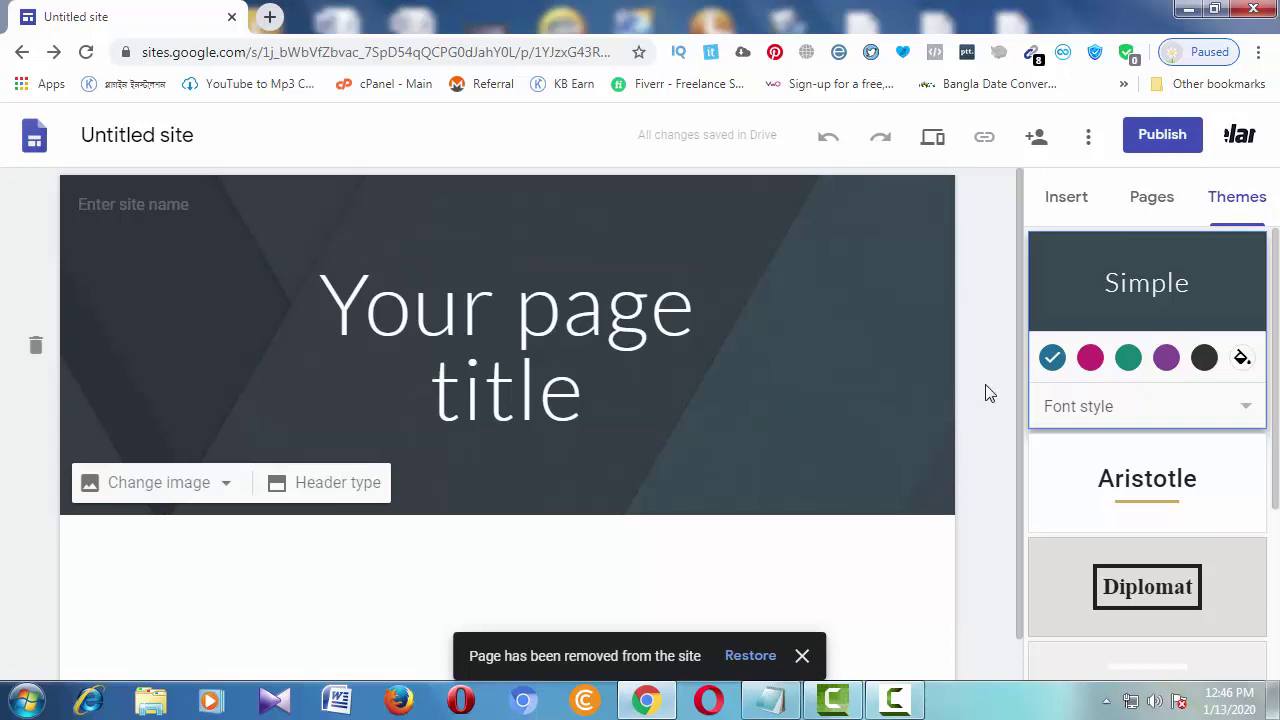
left_click(1104, 368)
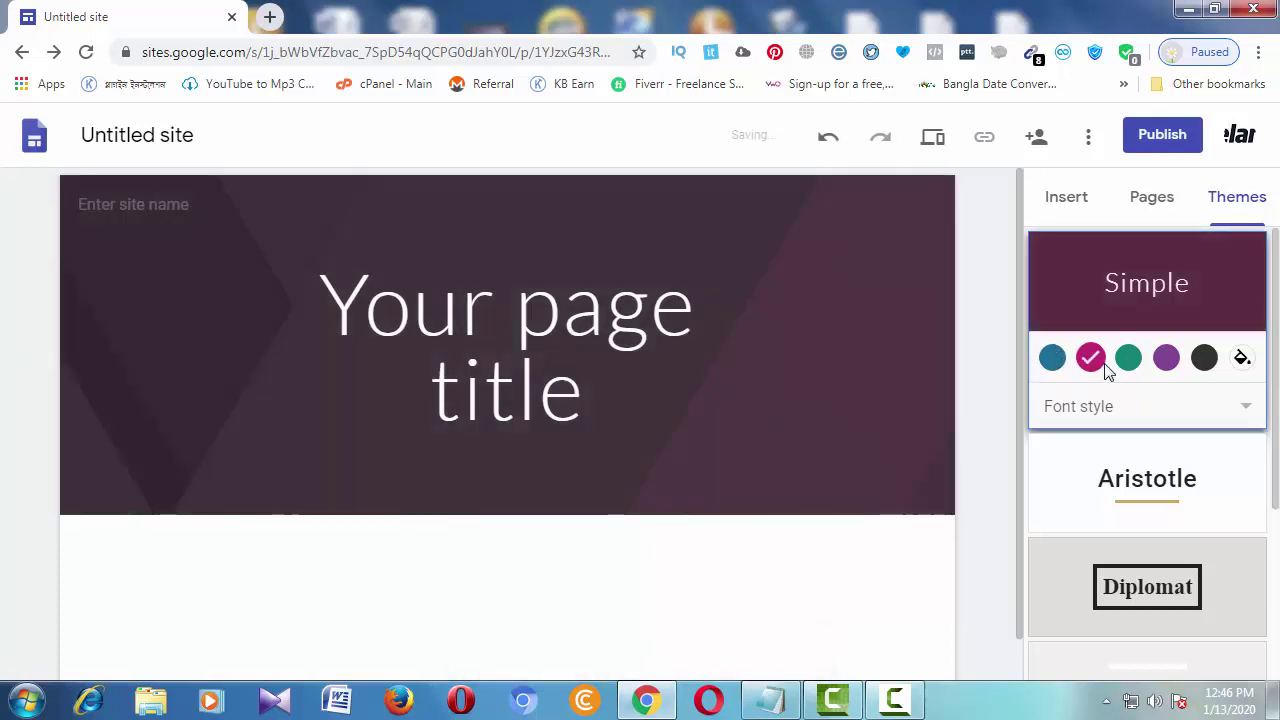
left_click(1166, 362)
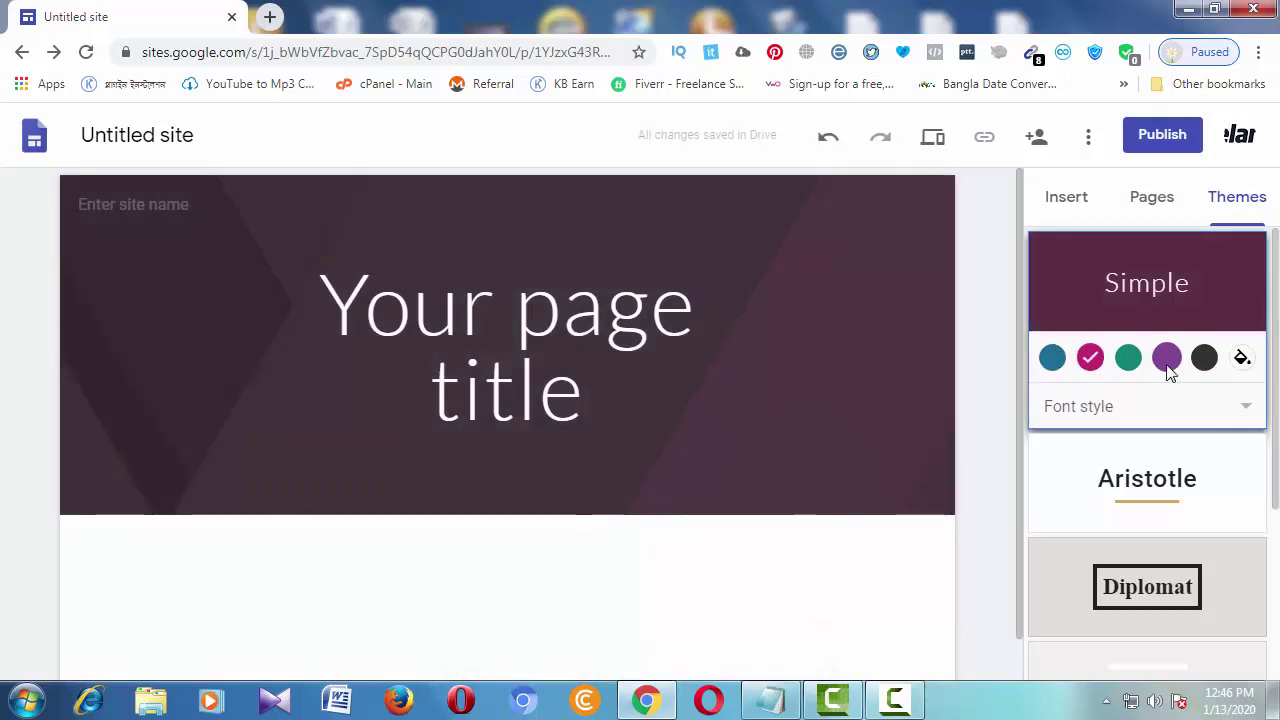
left_click(1241, 358)
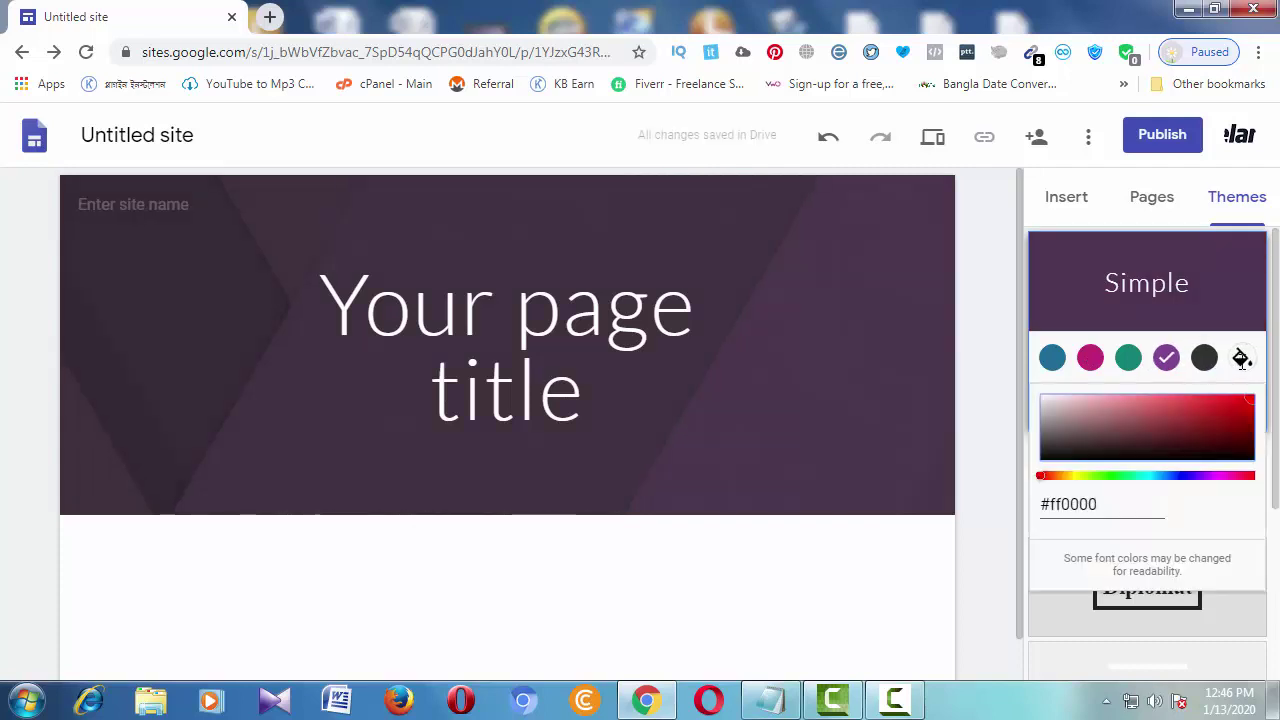
left_click(1055, 477)
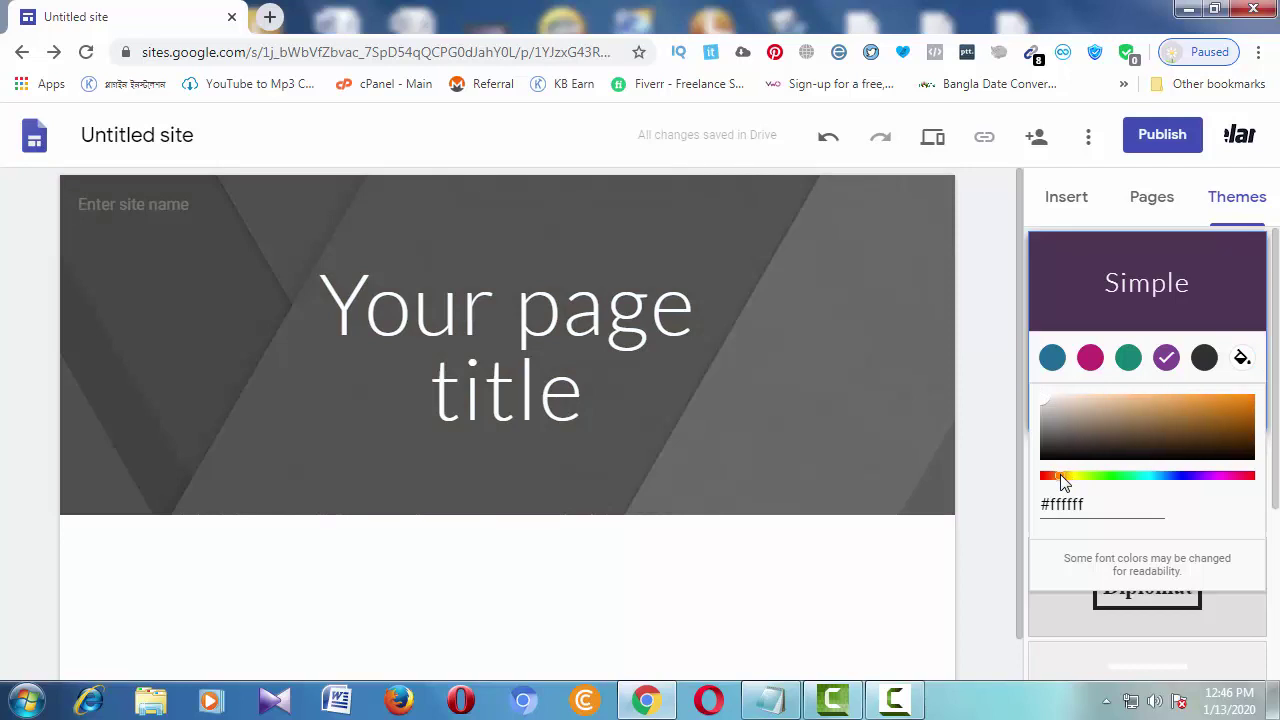
left_click(1060, 476)
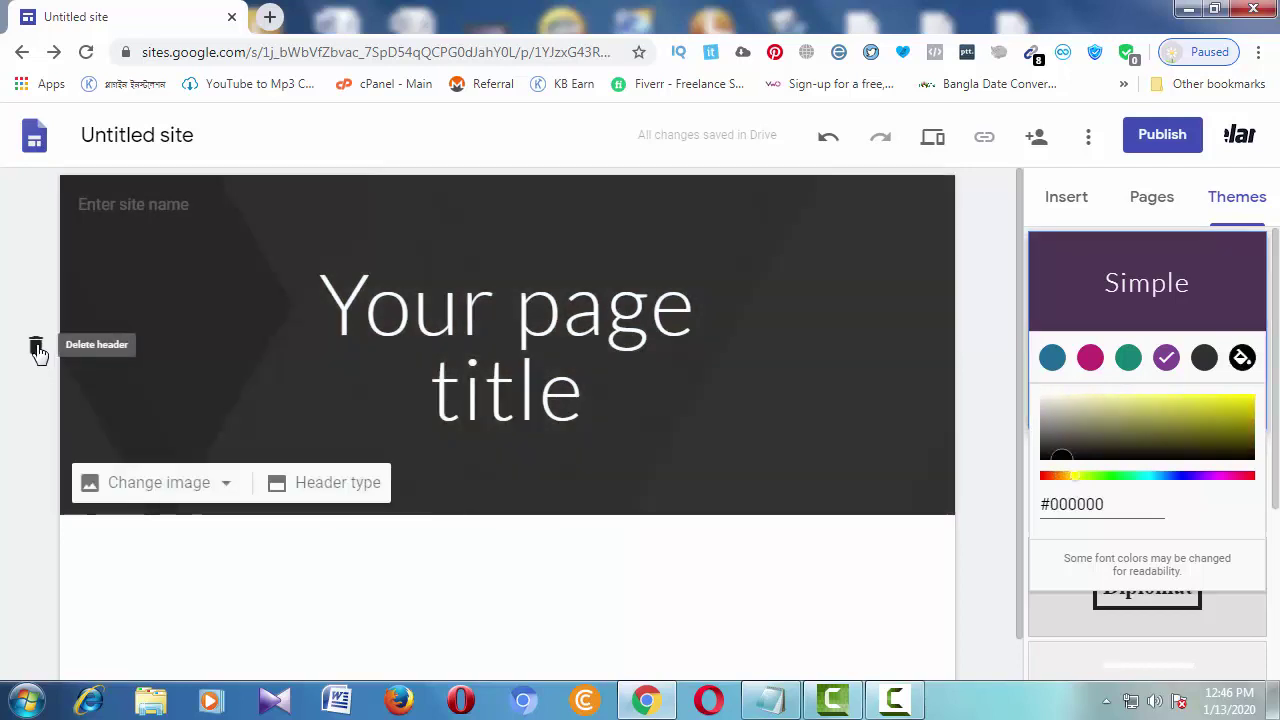
Delete the page header and set the site name to "demo lending page"
left_click(37, 350)
left_click(174, 206)
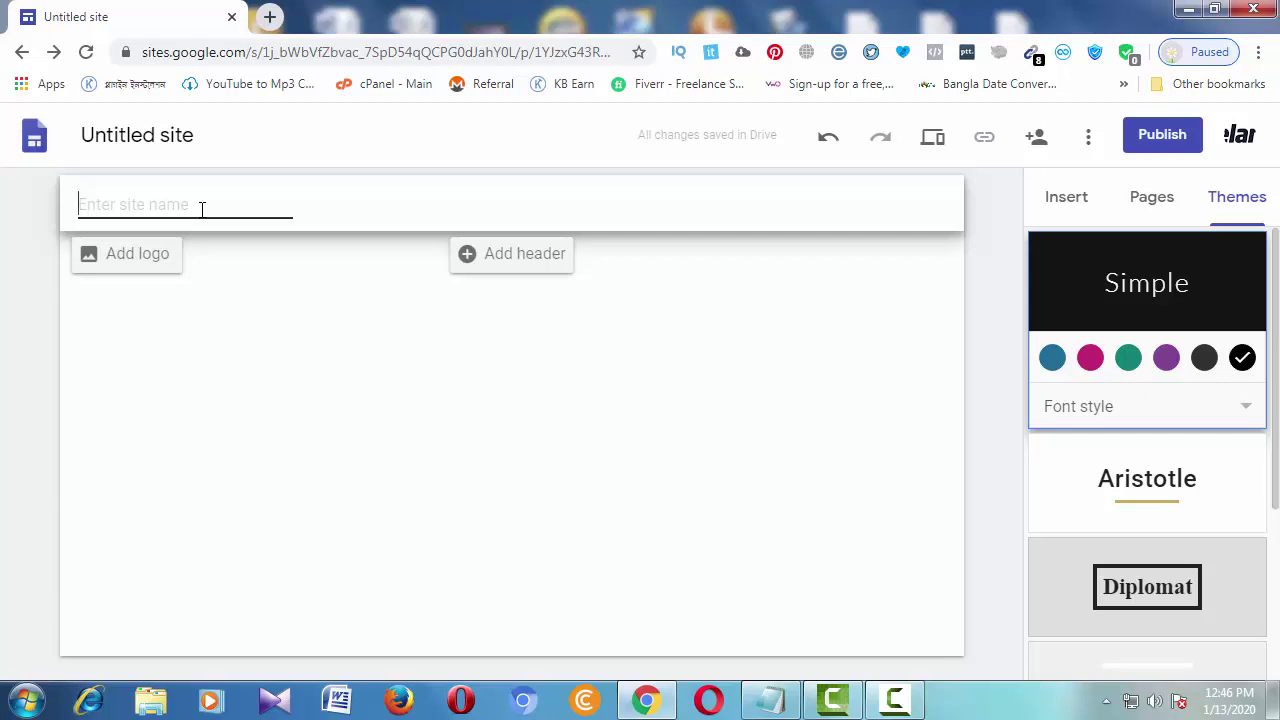
type("demo lending page")
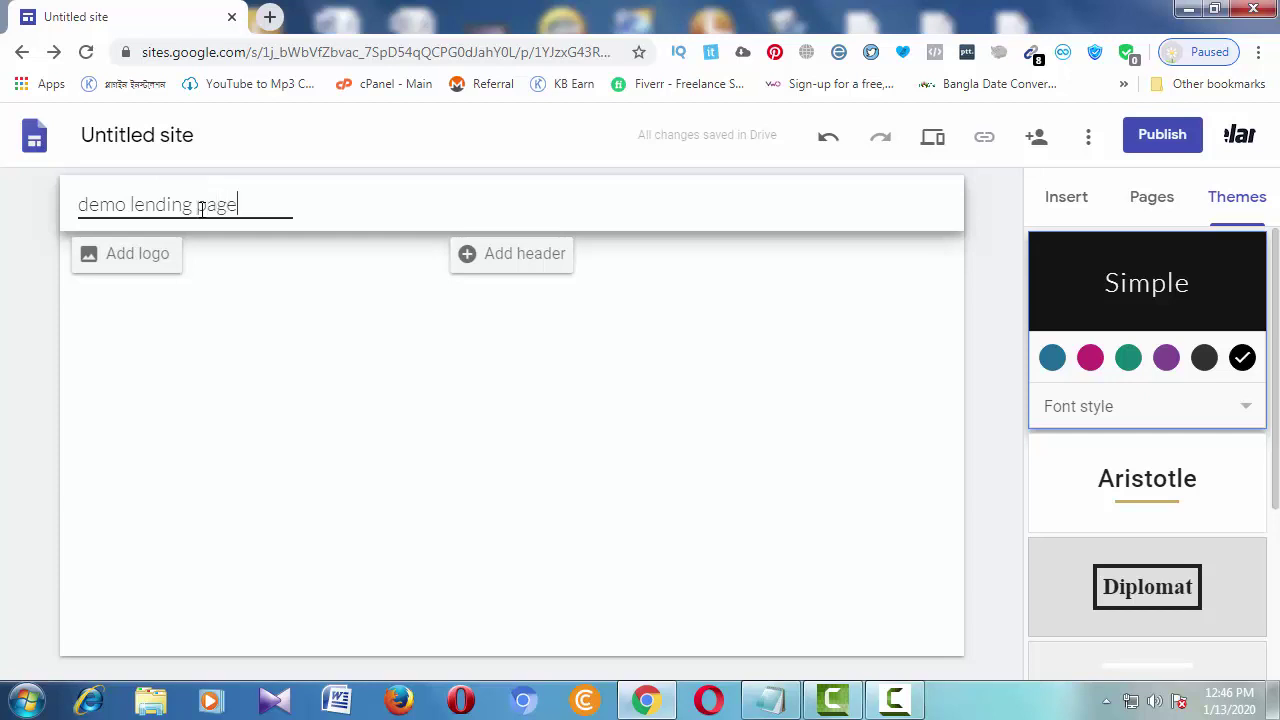
key("Return")
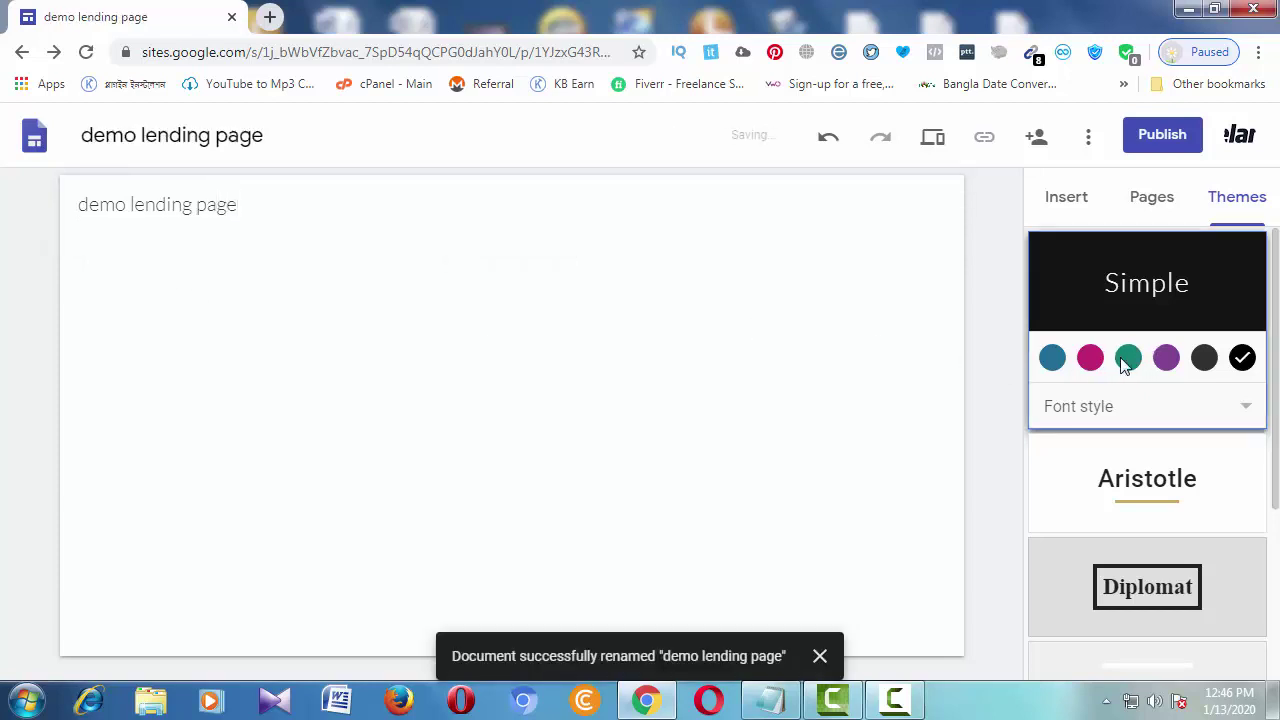
Add a header to the page and replace its title text with "demo page"
left_click(157, 205)
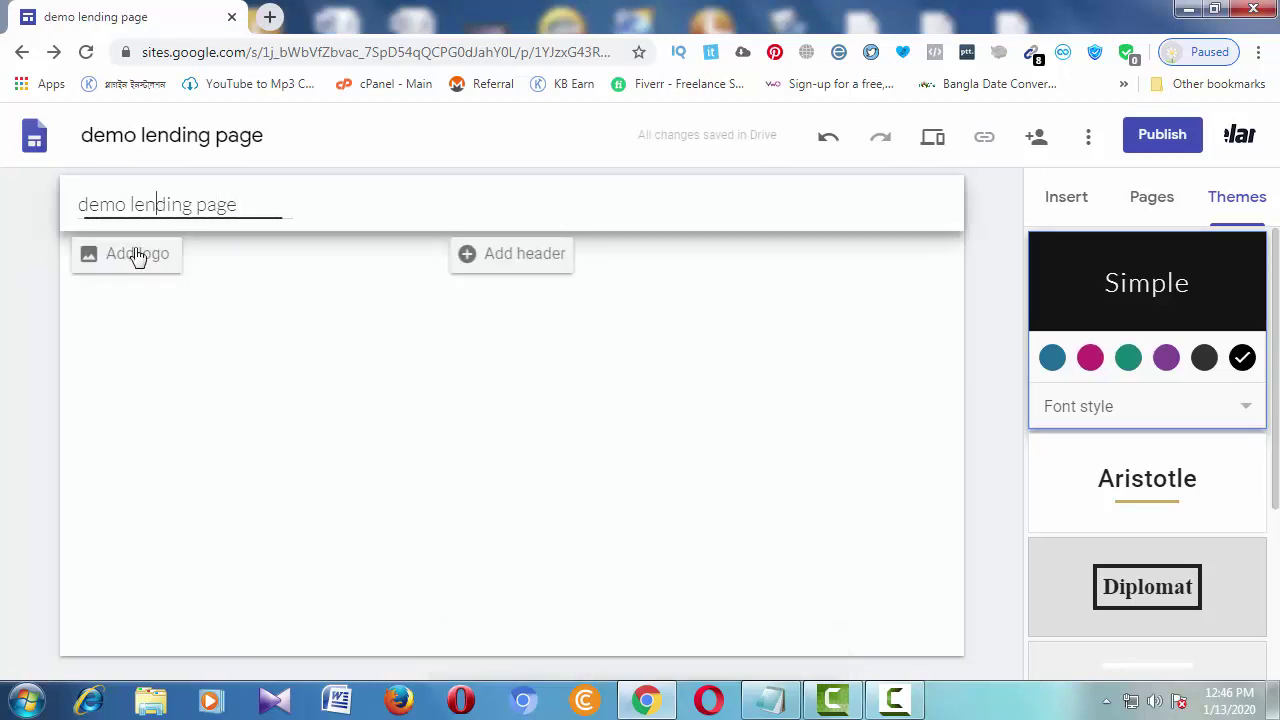
left_click(505, 256)
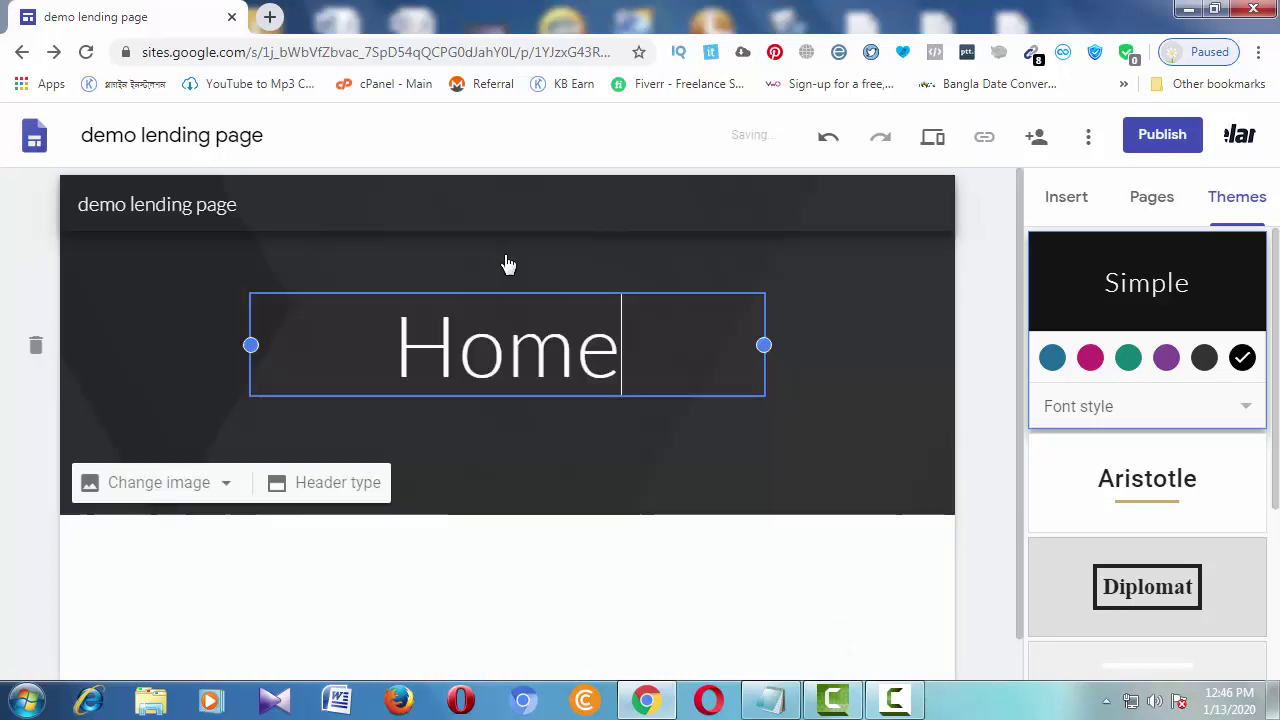
left_click_drag(651, 371, 206, 368)
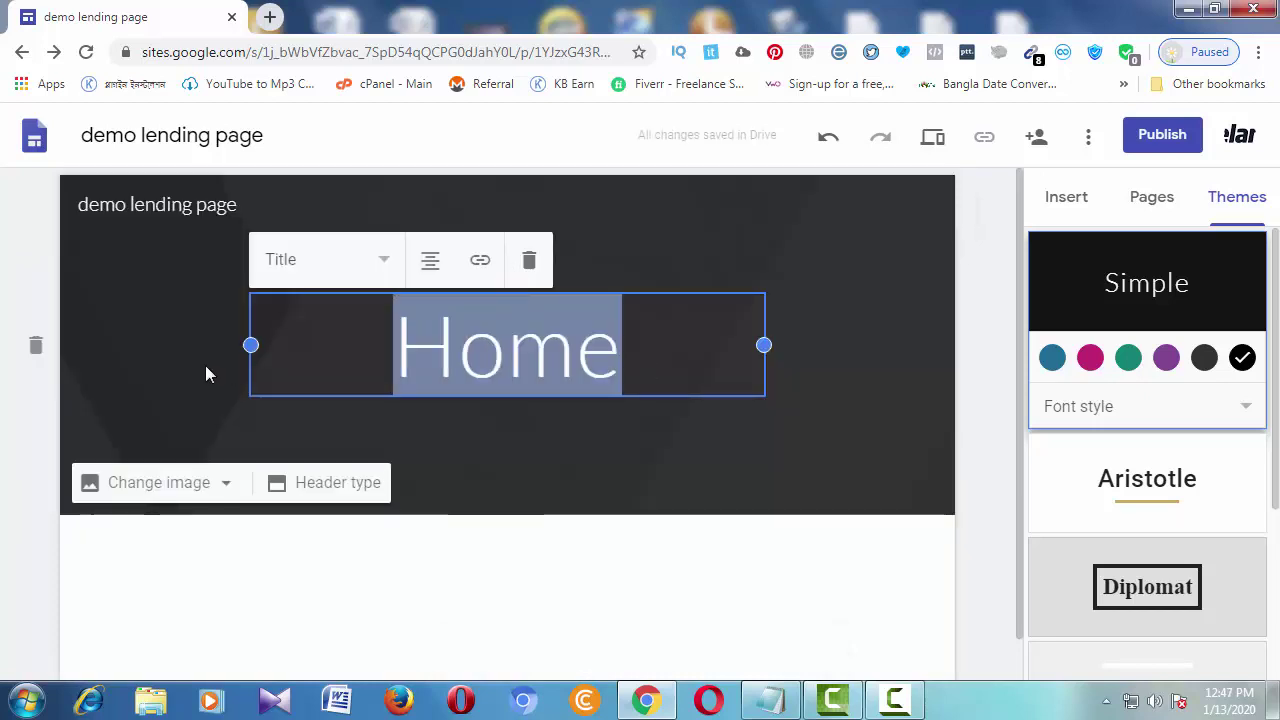
type("de")
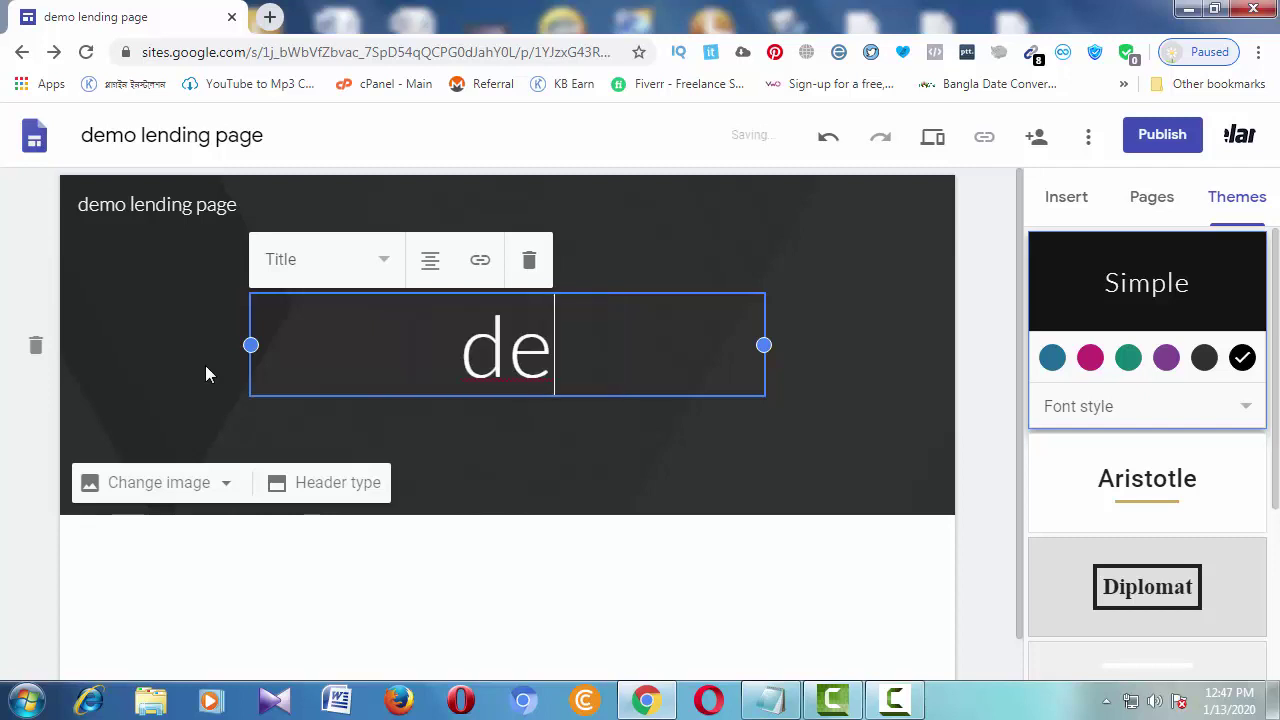
type("mo page")
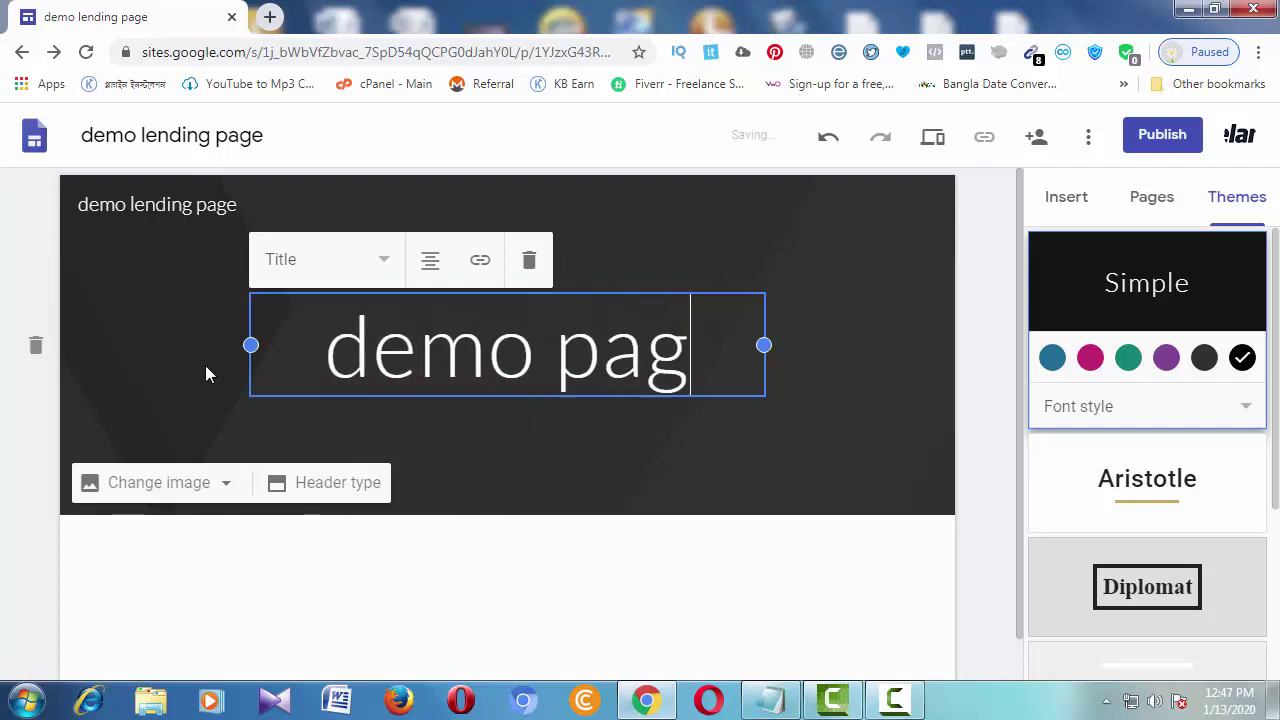
left_click(551, 475)
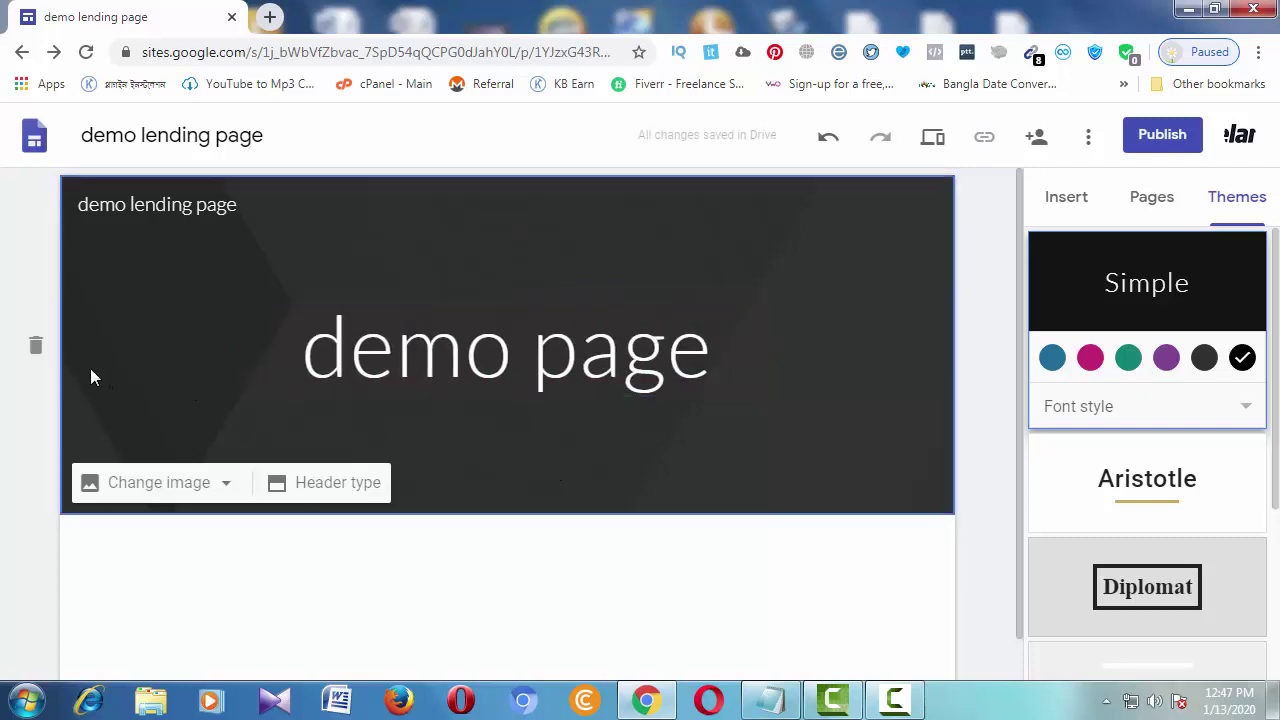
Upload cvs-pharmacy-survey.jpg from the cvs folder under D:, gift card, adworkmedi as the header's background image
left_click(226, 484)
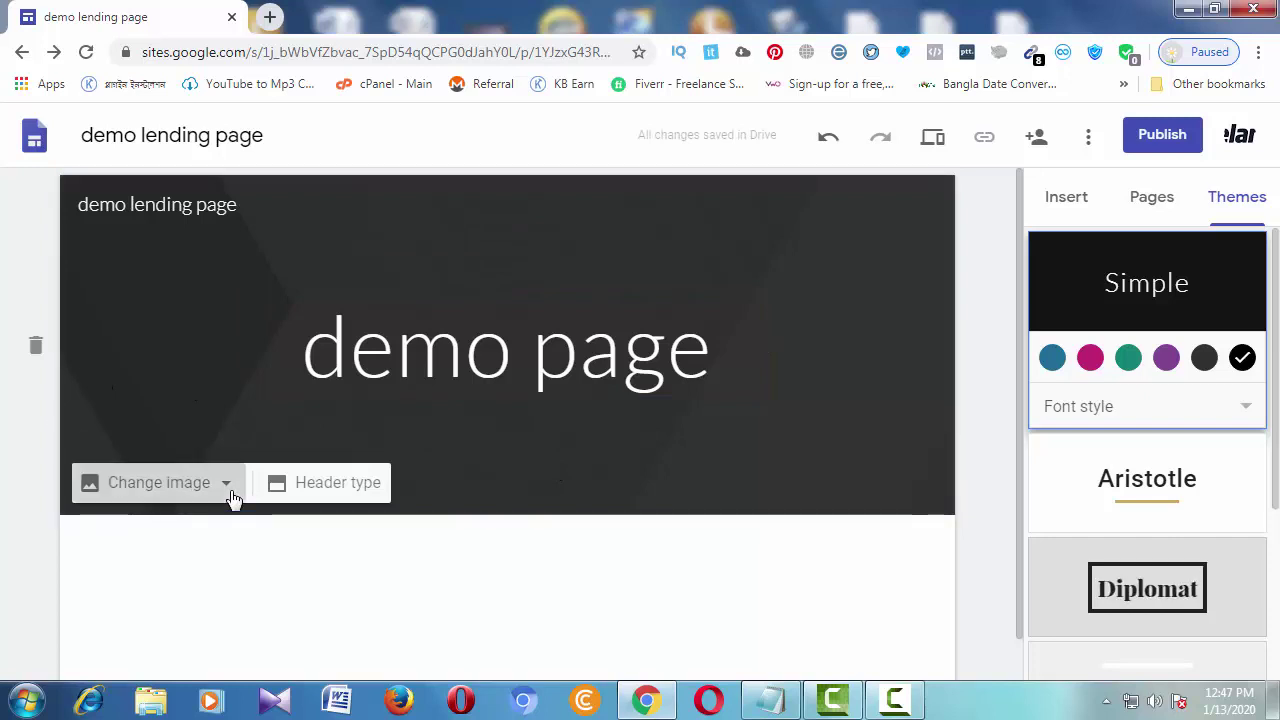
left_click(157, 542)
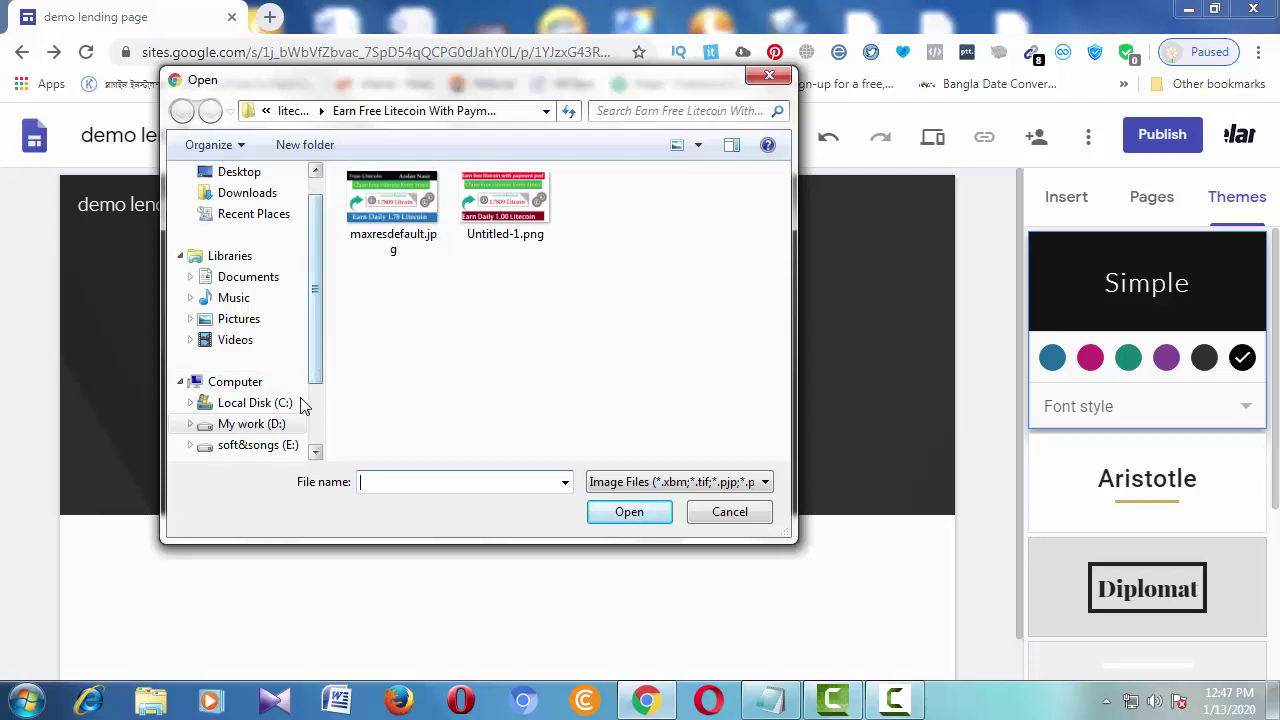
left_click(251, 424)
double_click(409, 371)
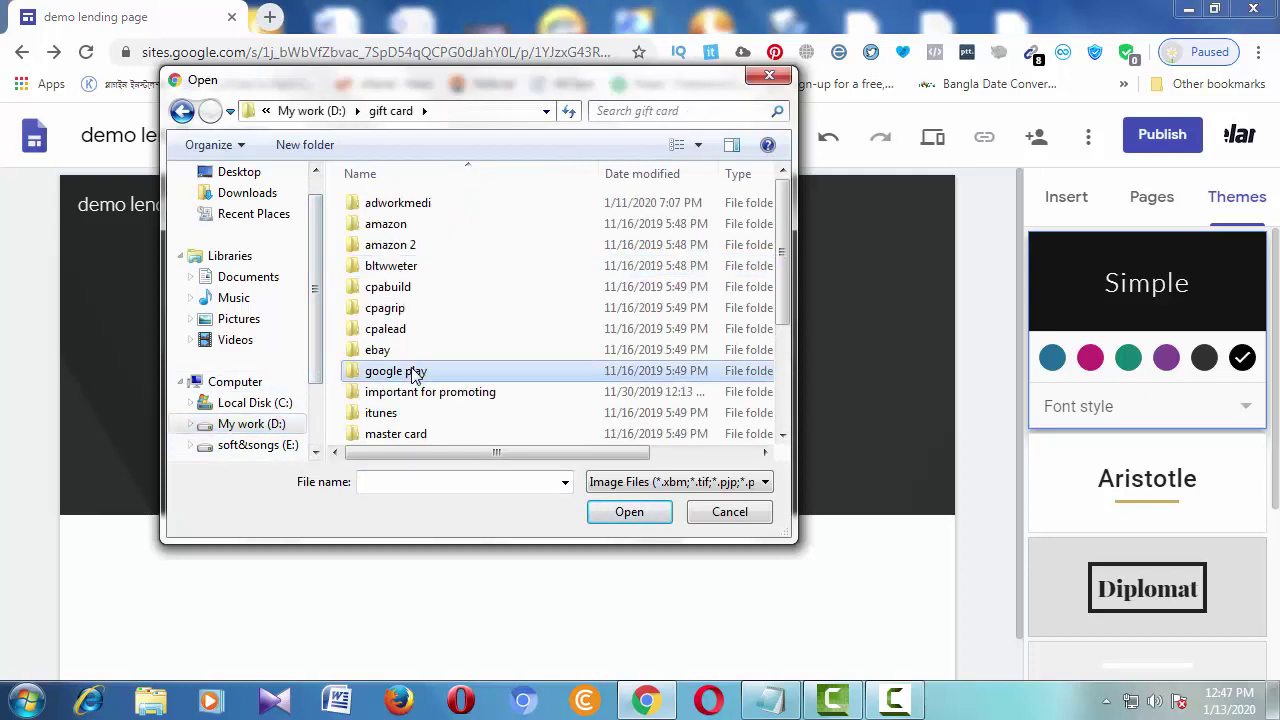
scroll(415, 373, "down", 3)
scroll(410, 371, "up", 2)
scroll(412, 385, "down", 2)
scroll(405, 360, "up", 3)
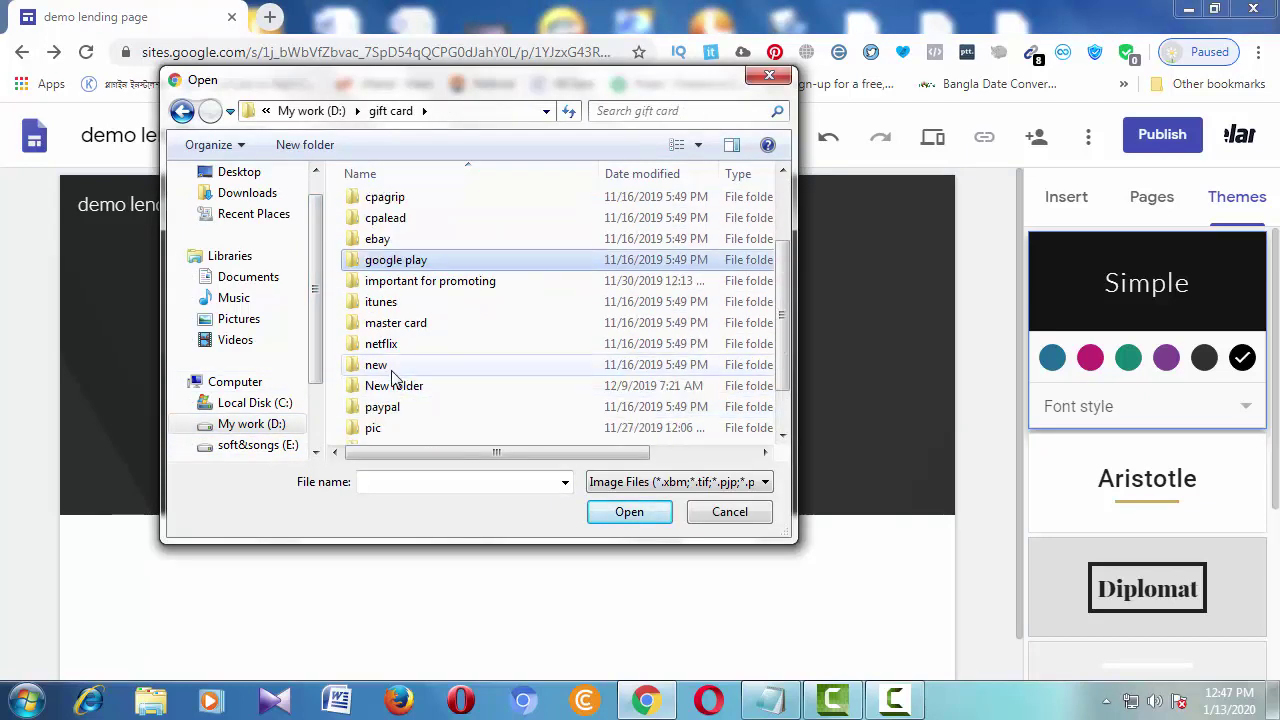
double_click(390, 203)
double_click(389, 206)
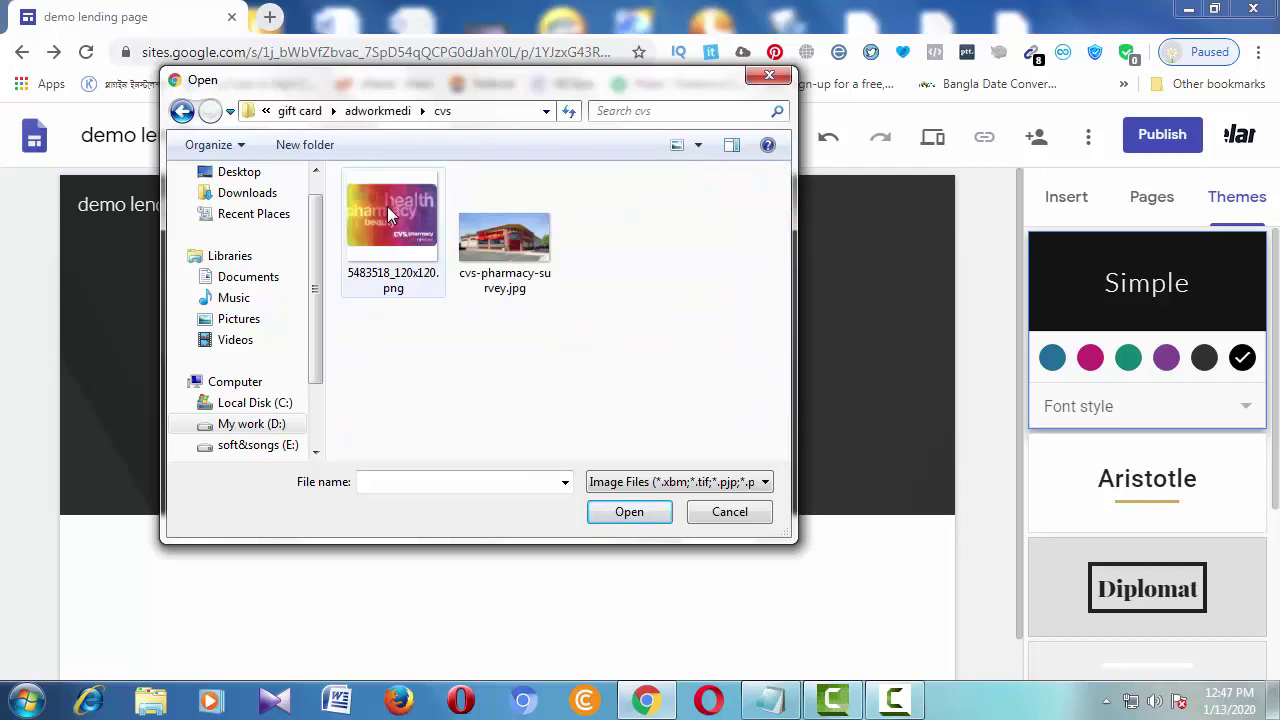
double_click(507, 253)
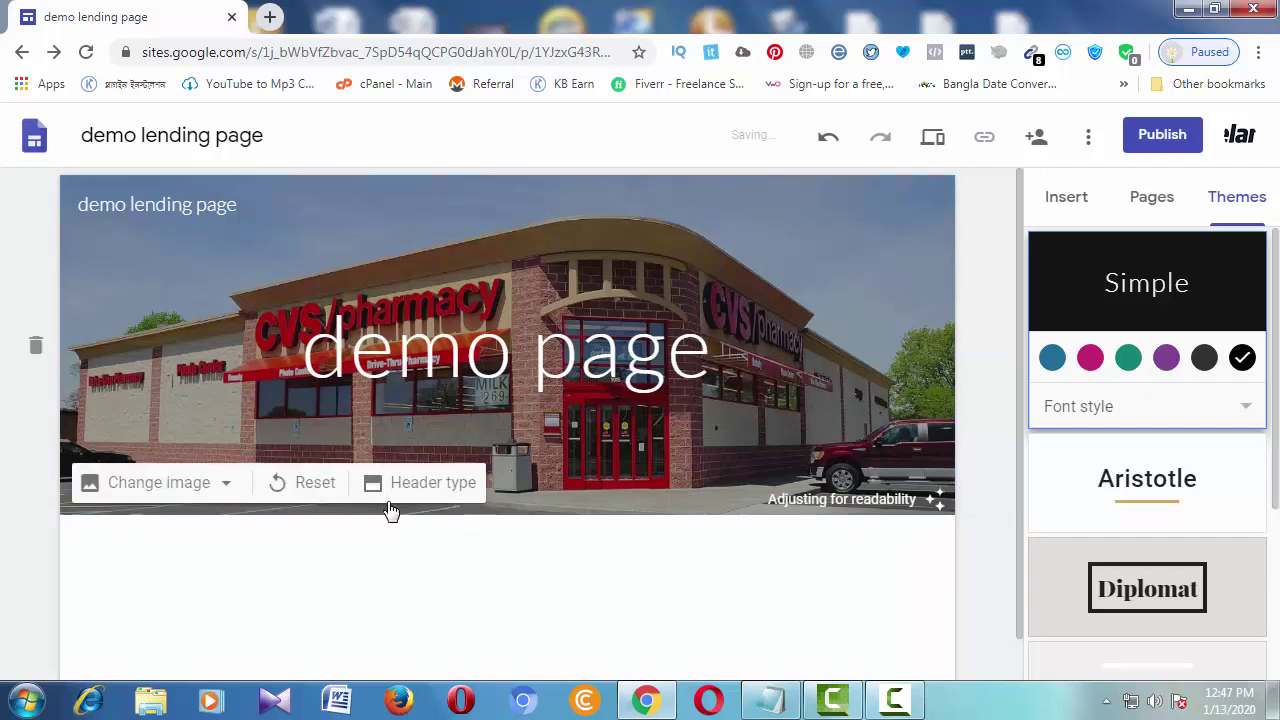
Try the Title only header type and switch the header back to Banner
left_click(429, 492)
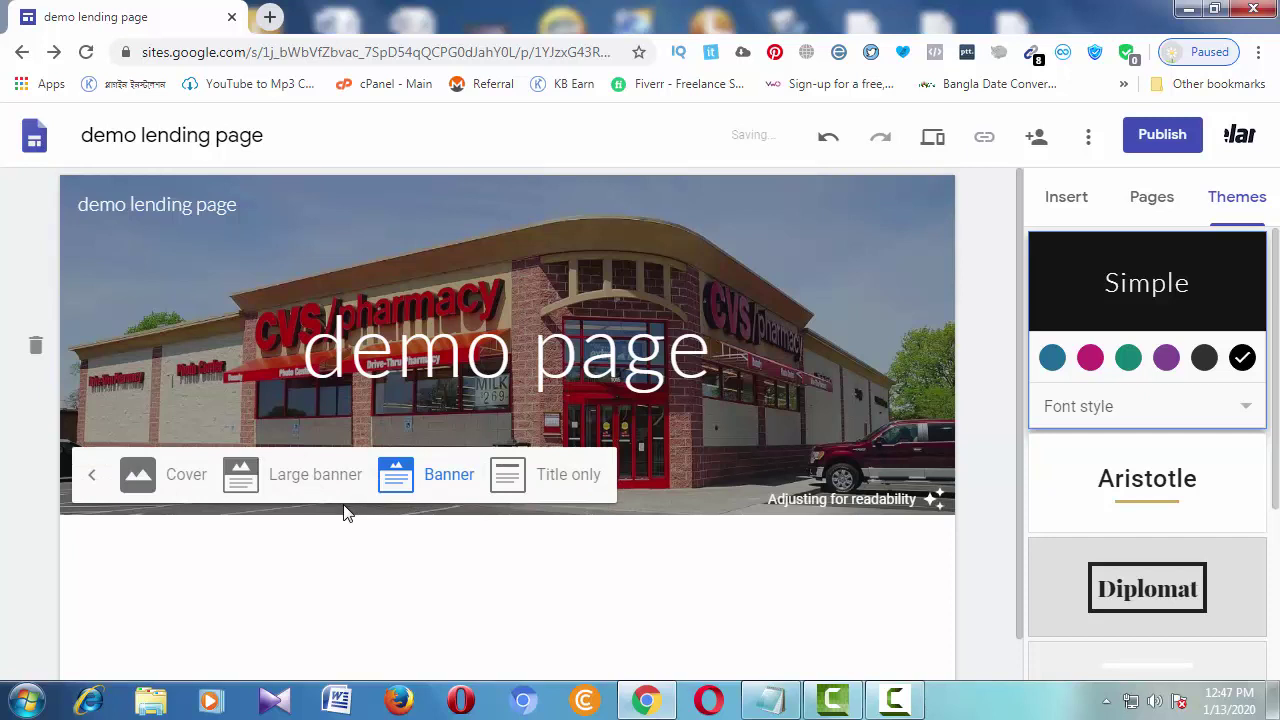
left_click(568, 476)
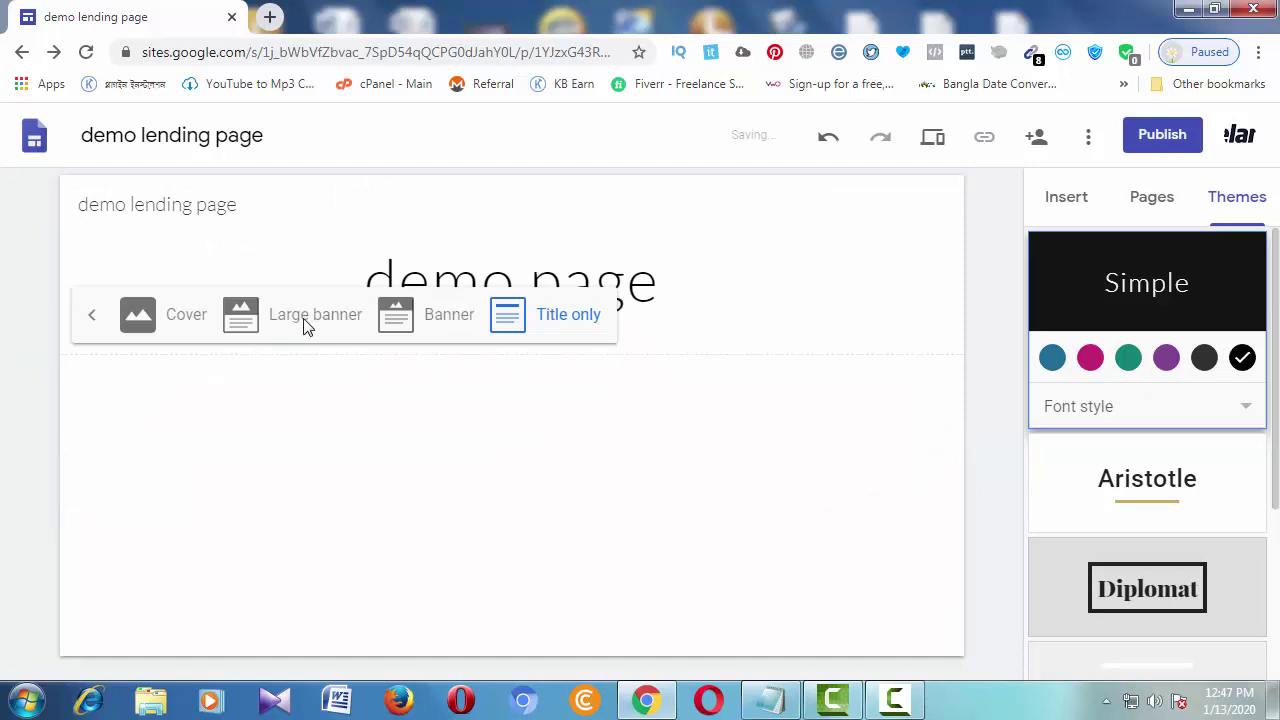
left_click(437, 316)
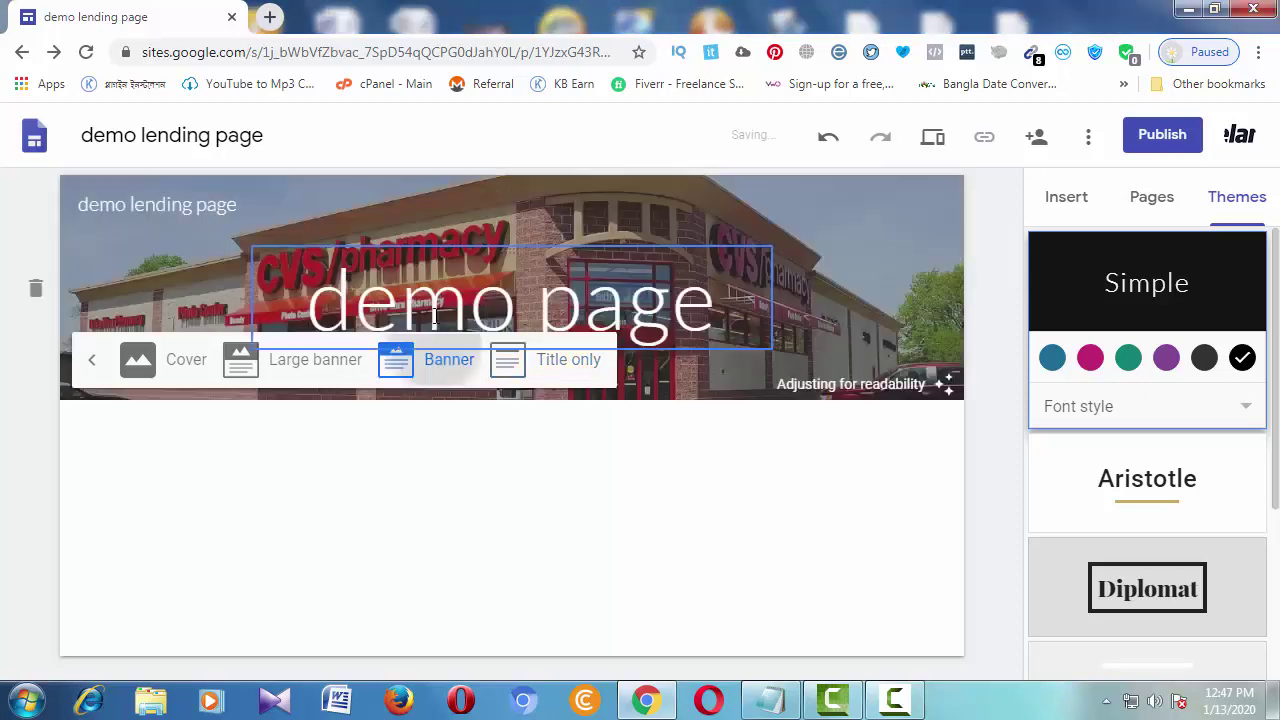
left_click(783, 418)
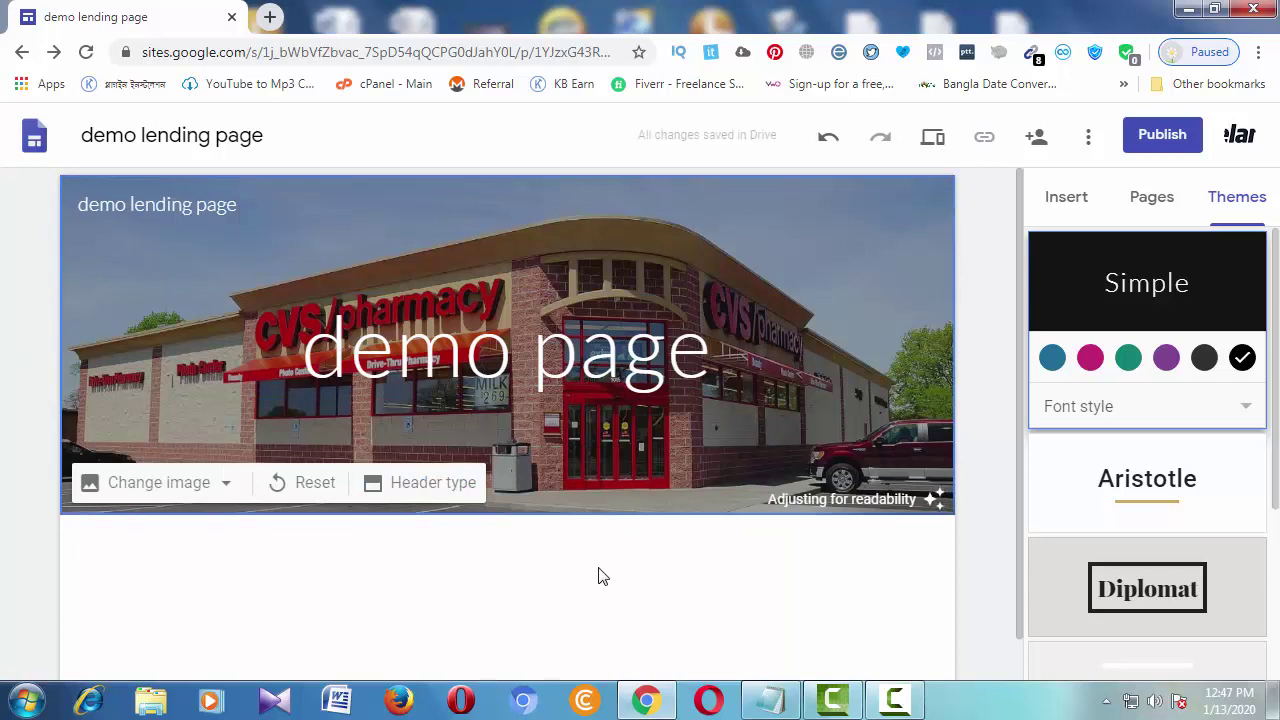
scroll(277, 538, "down", 1)
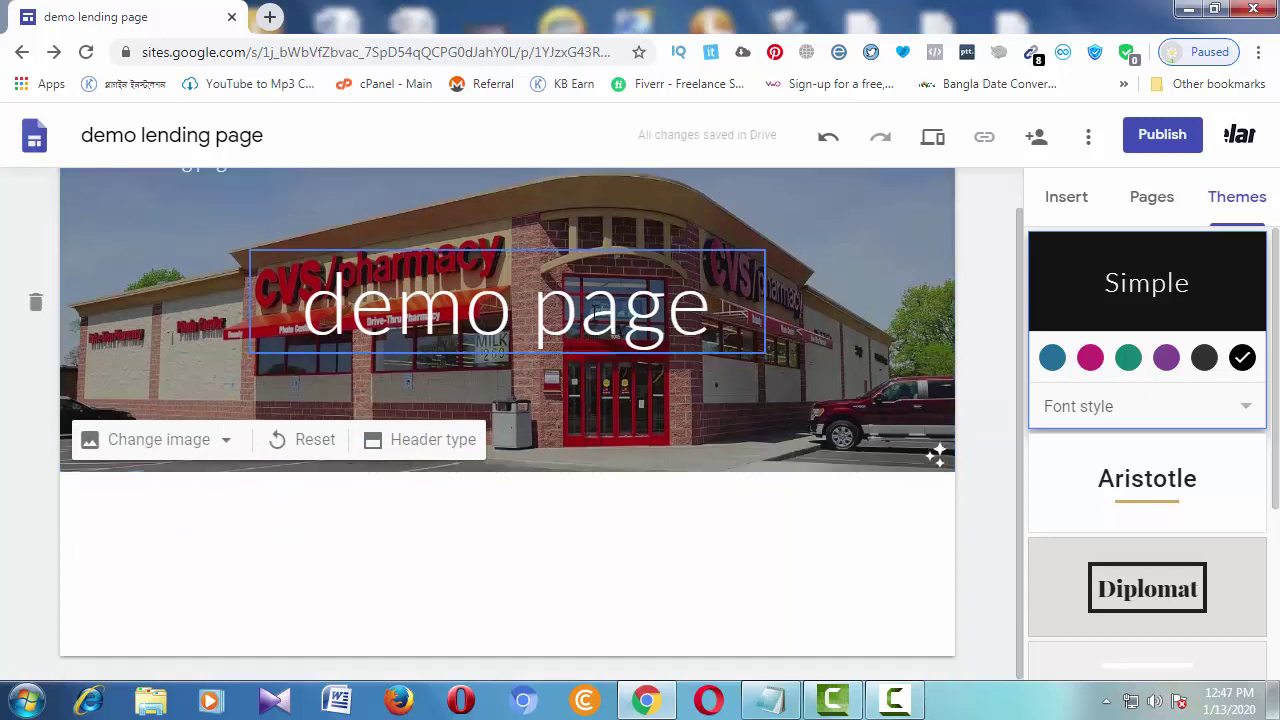
double_click(590, 312)
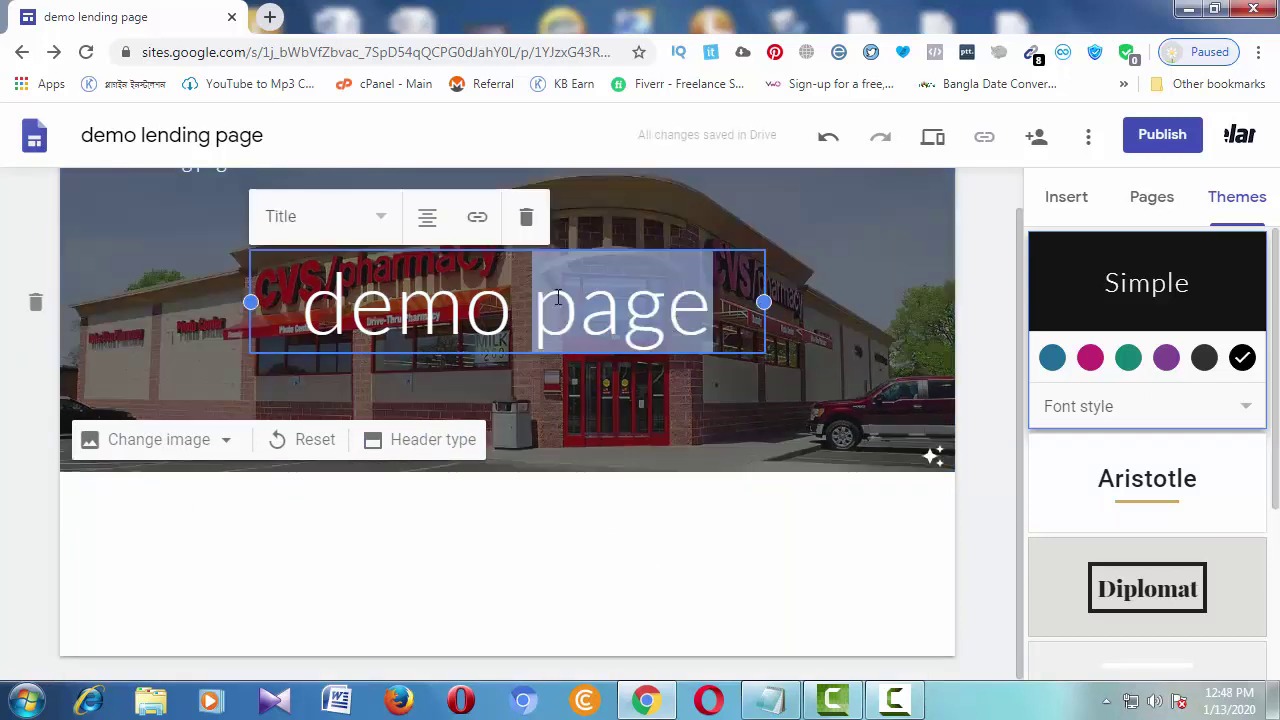
left_click(392, 308)
key("Left")
key("Left")
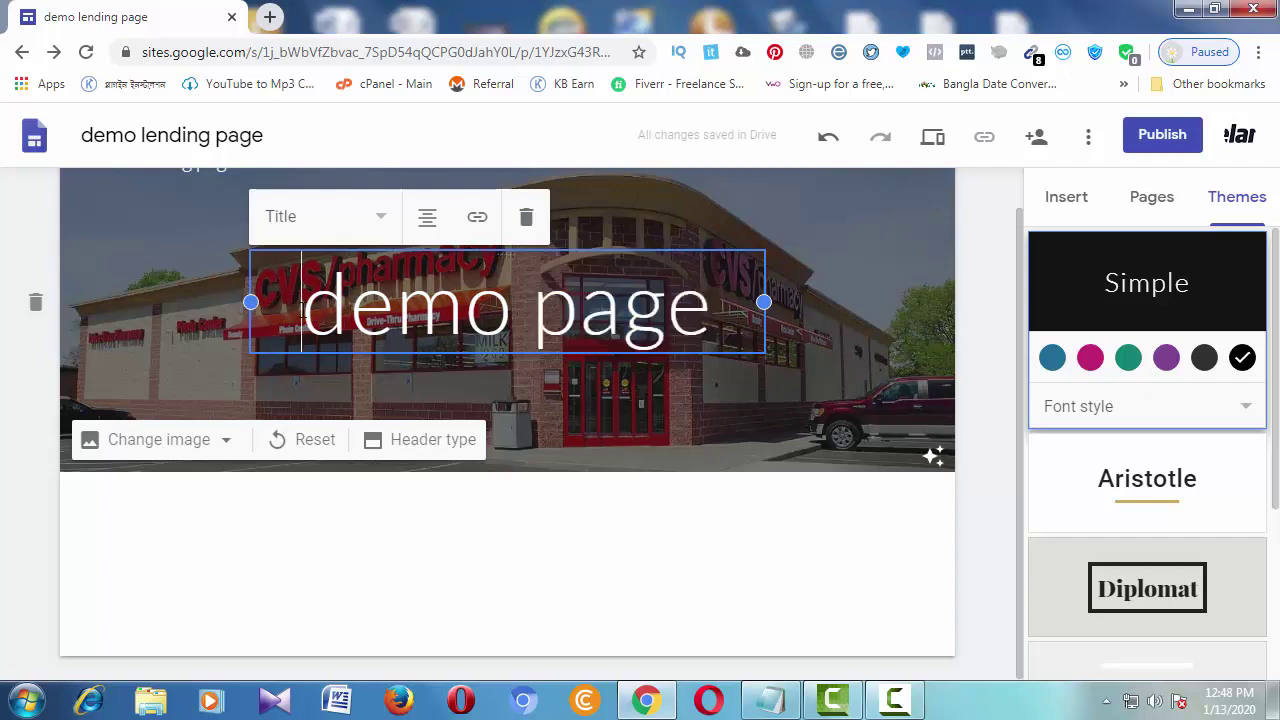
key("ctrl+shift+Right")
key("ctrl+shift+Right")
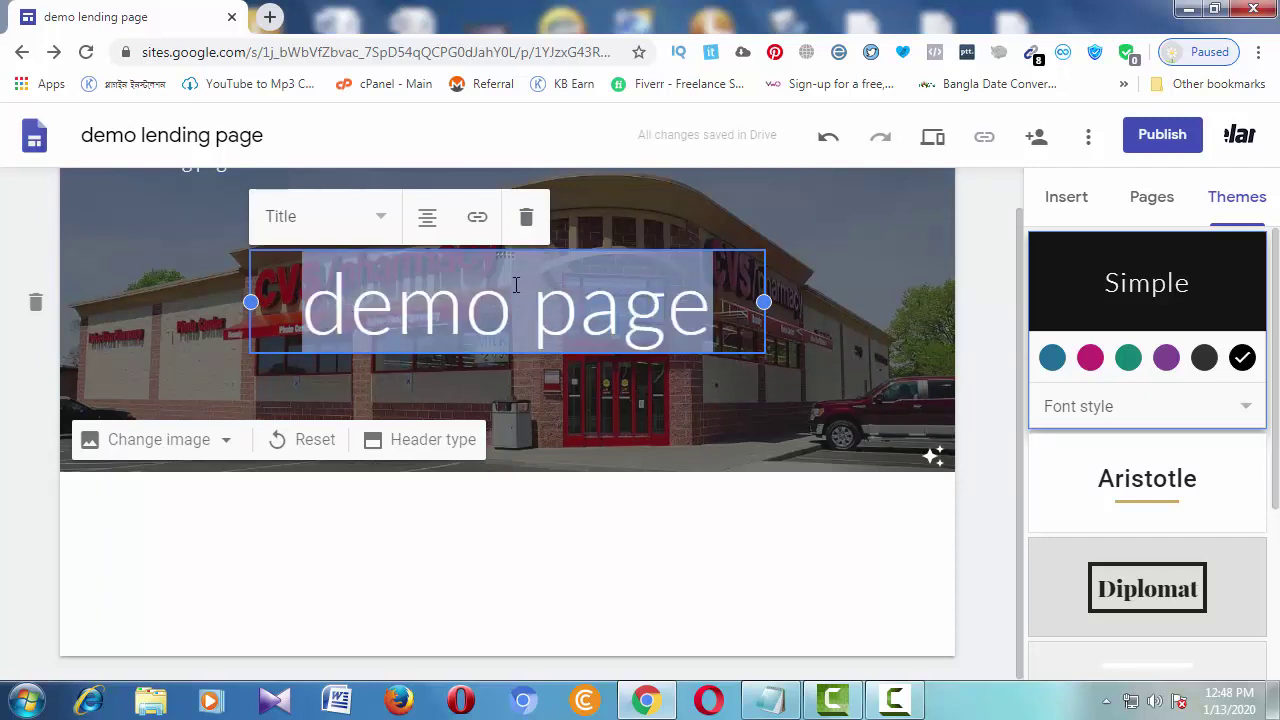
left_click(478, 218)
right_click(417, 458)
left_click(460, 294)
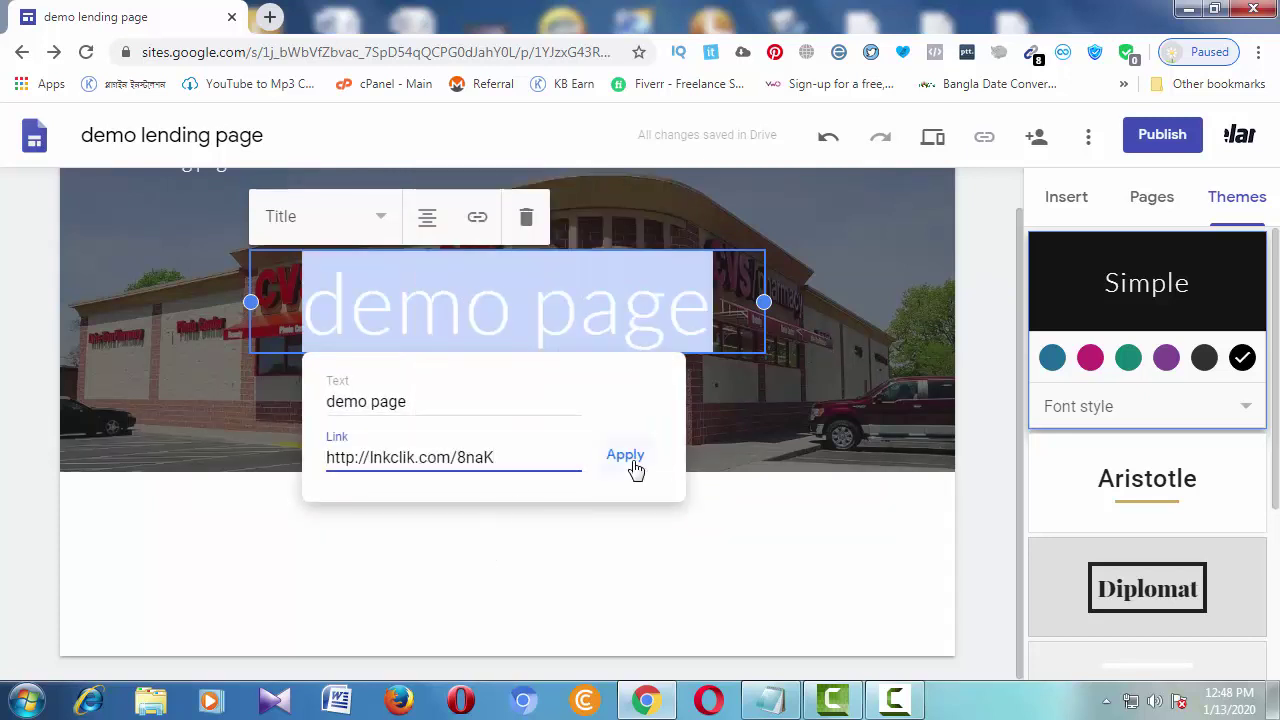
left_click(630, 458)
left_click(645, 424)
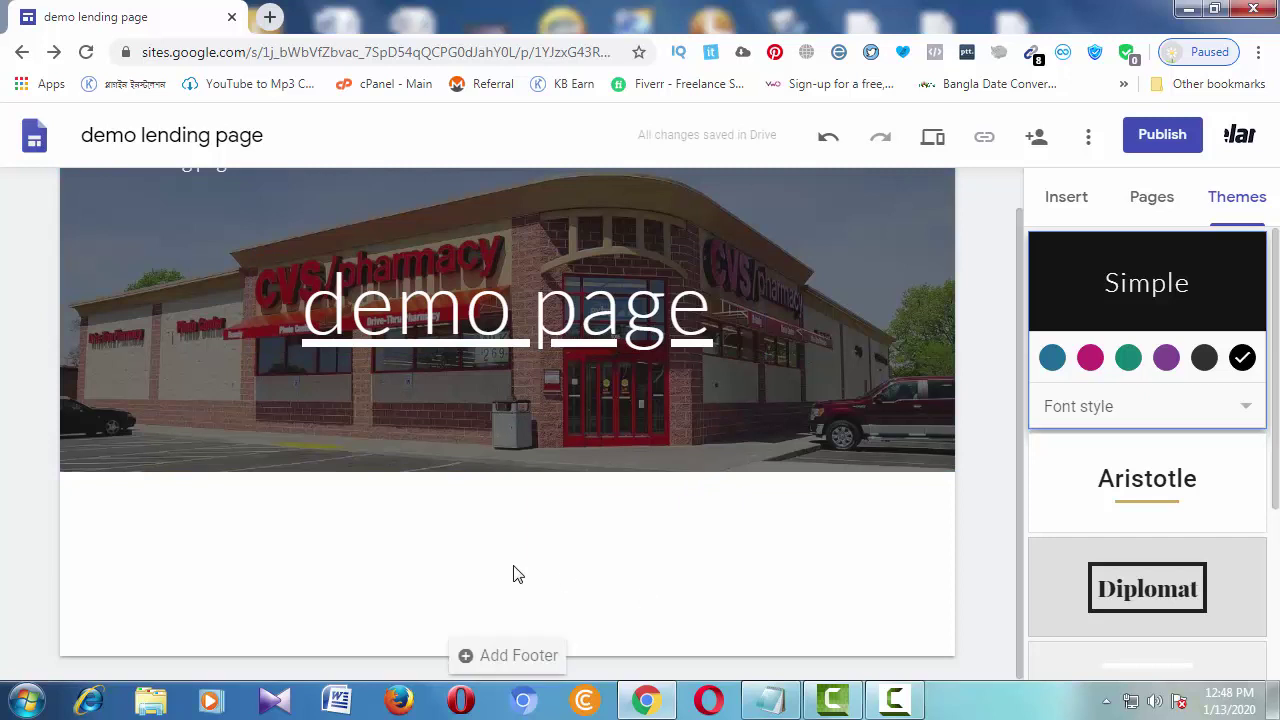
Add a text box below the header with the text "this is a very good lending page tutorial"
left_click(1081, 200)
left_click(1093, 289)
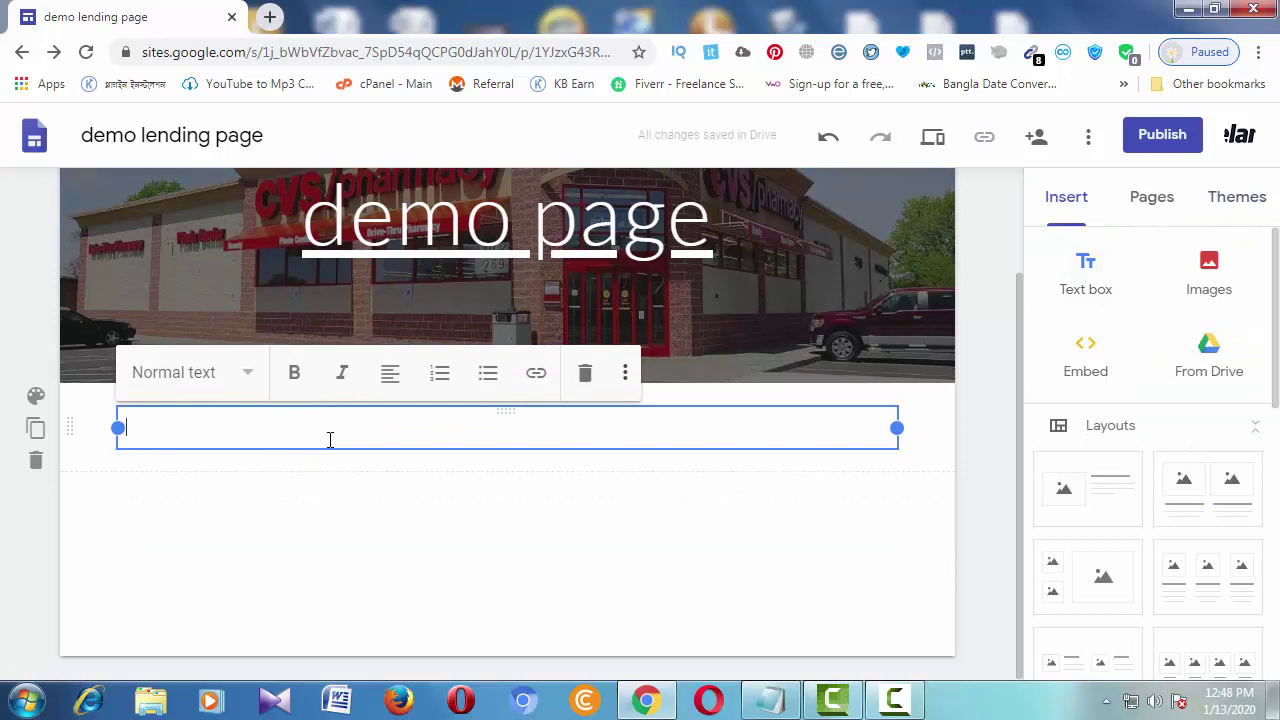
type("this is a ve")
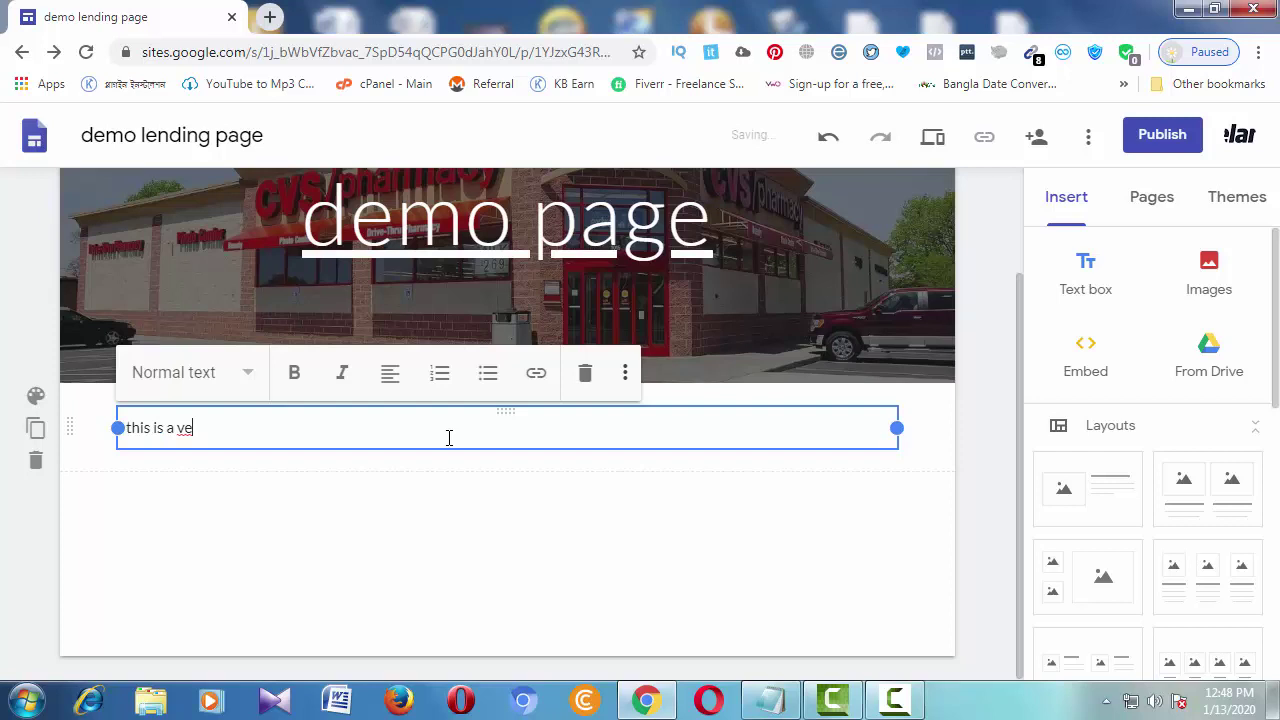
type("ry good lending page tutorial")
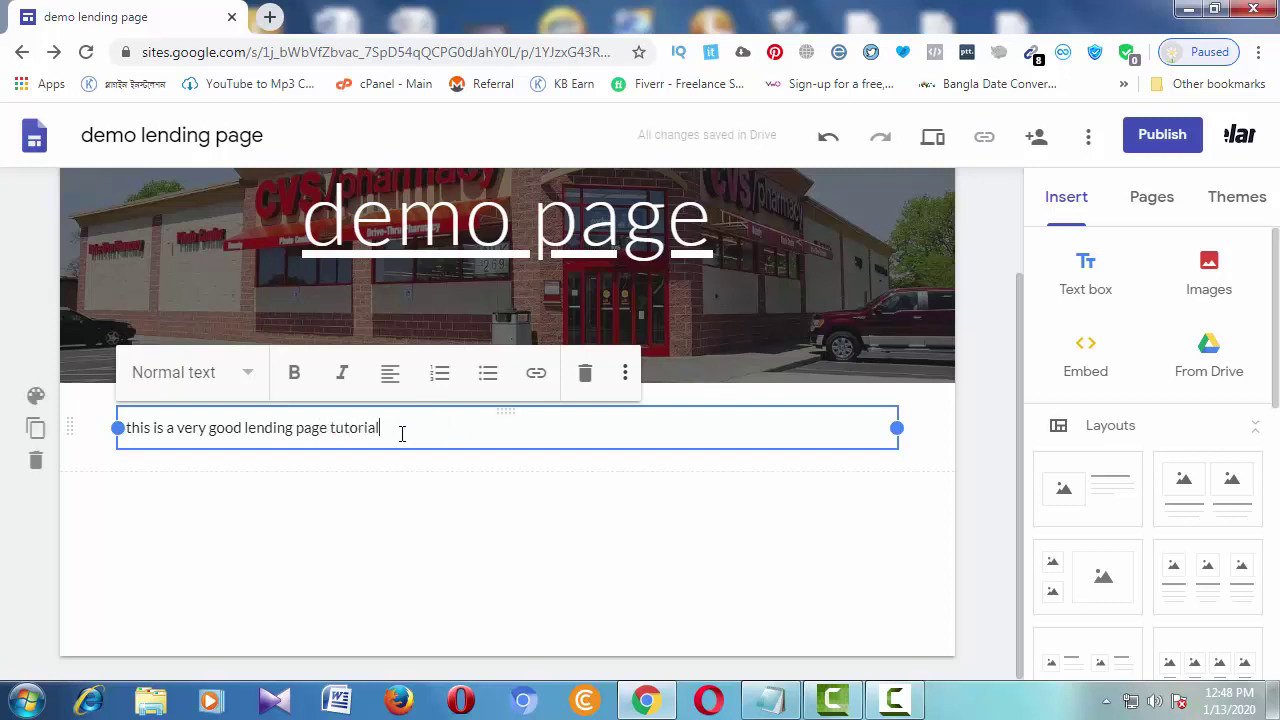
Format the text box's sentence as bold, italic and centred, and apply the Title text style
left_click_drag(379, 427, 126, 409)
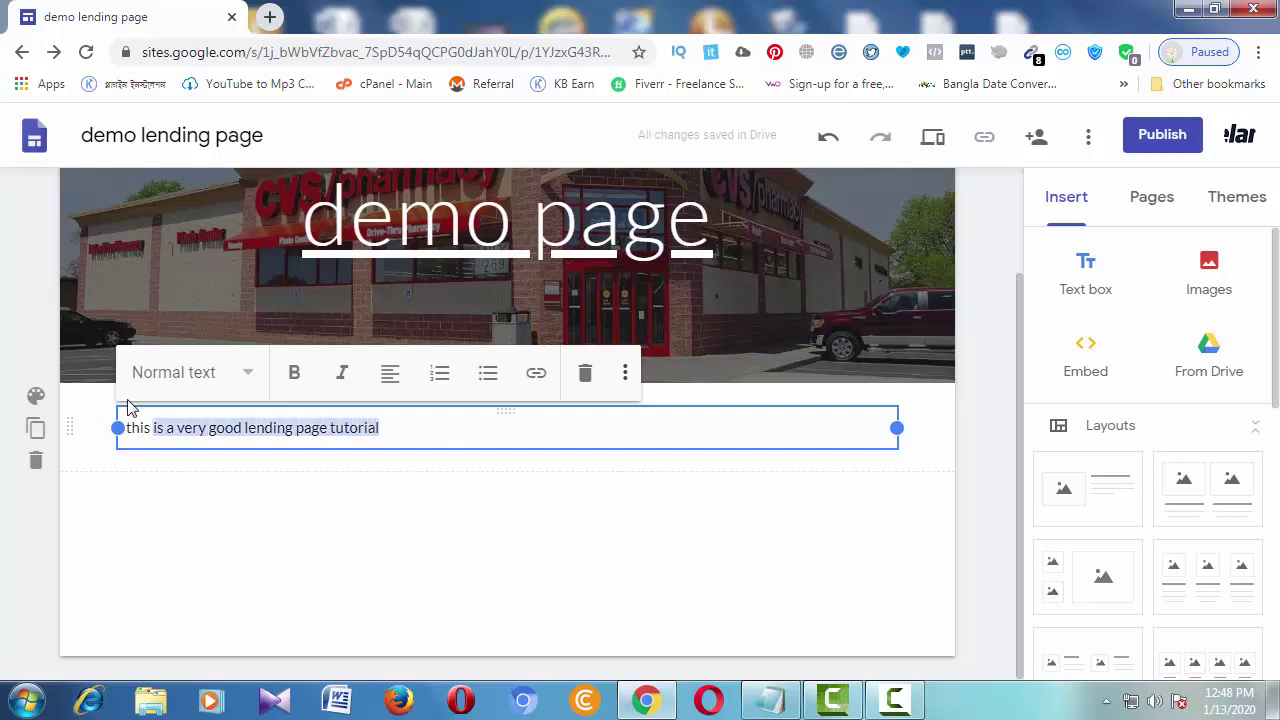
left_click(300, 380)
left_click(343, 380)
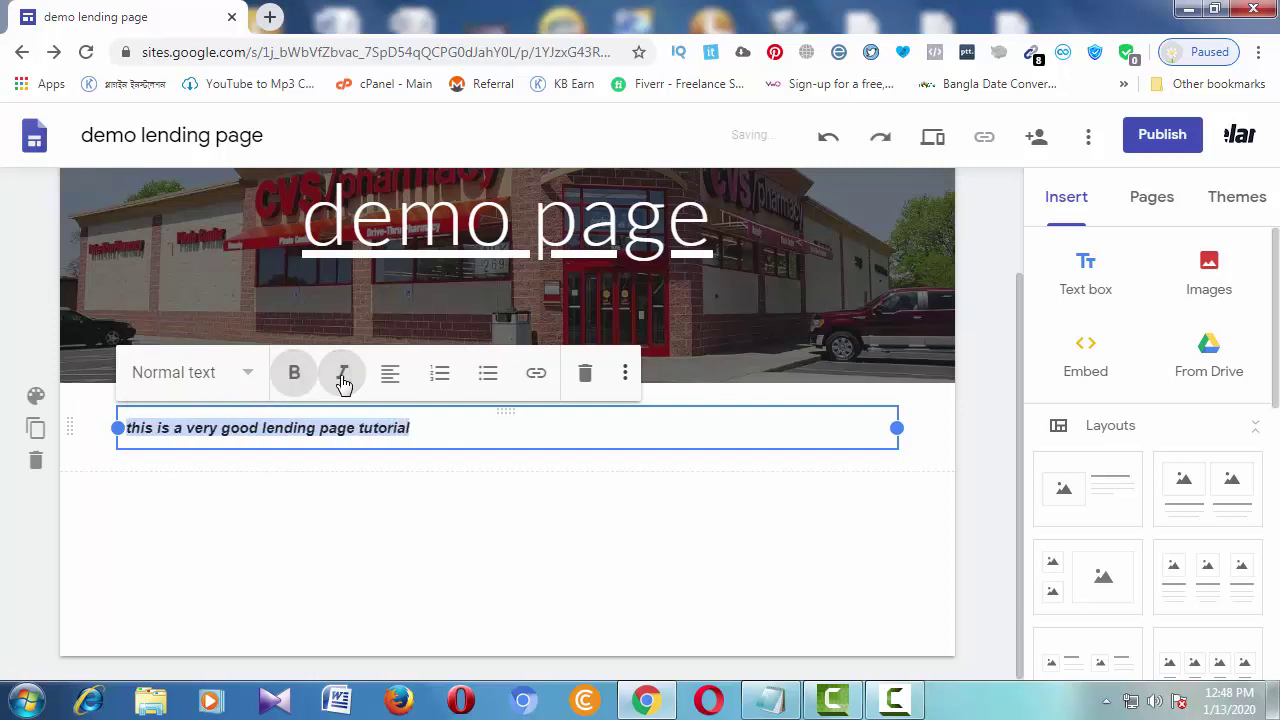
left_click(392, 374)
left_click(391, 426)
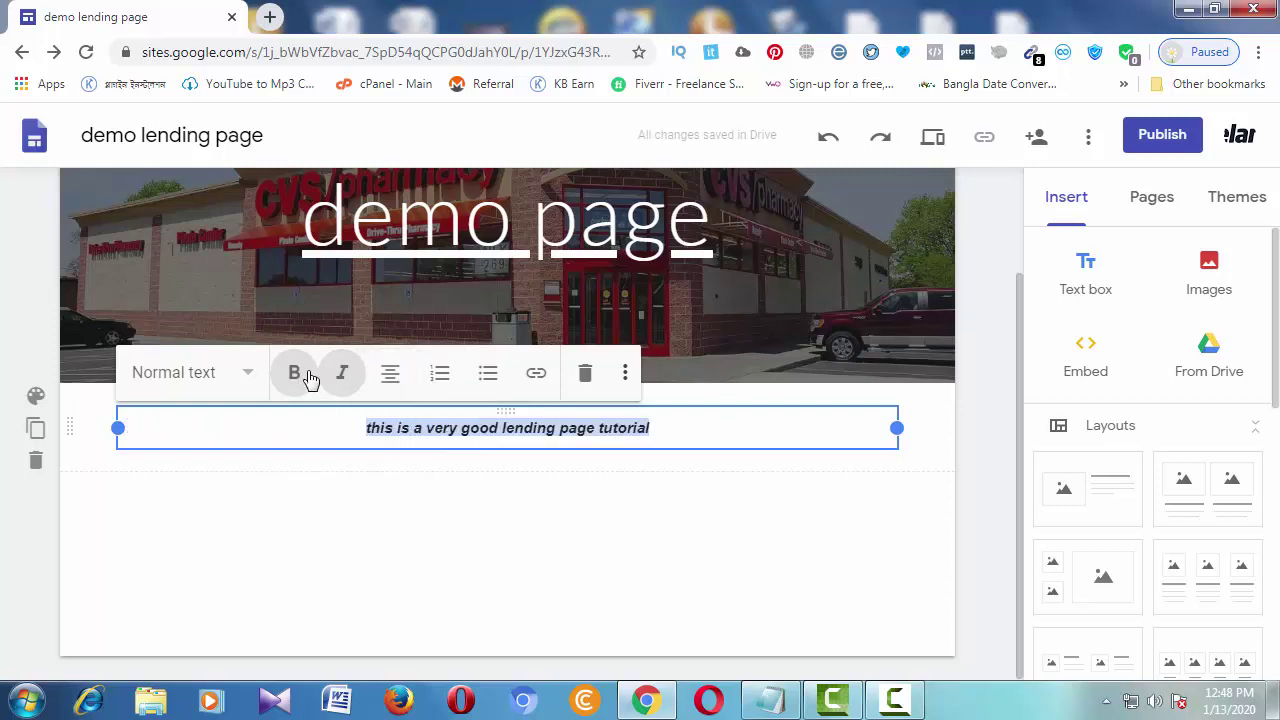
left_click(248, 377)
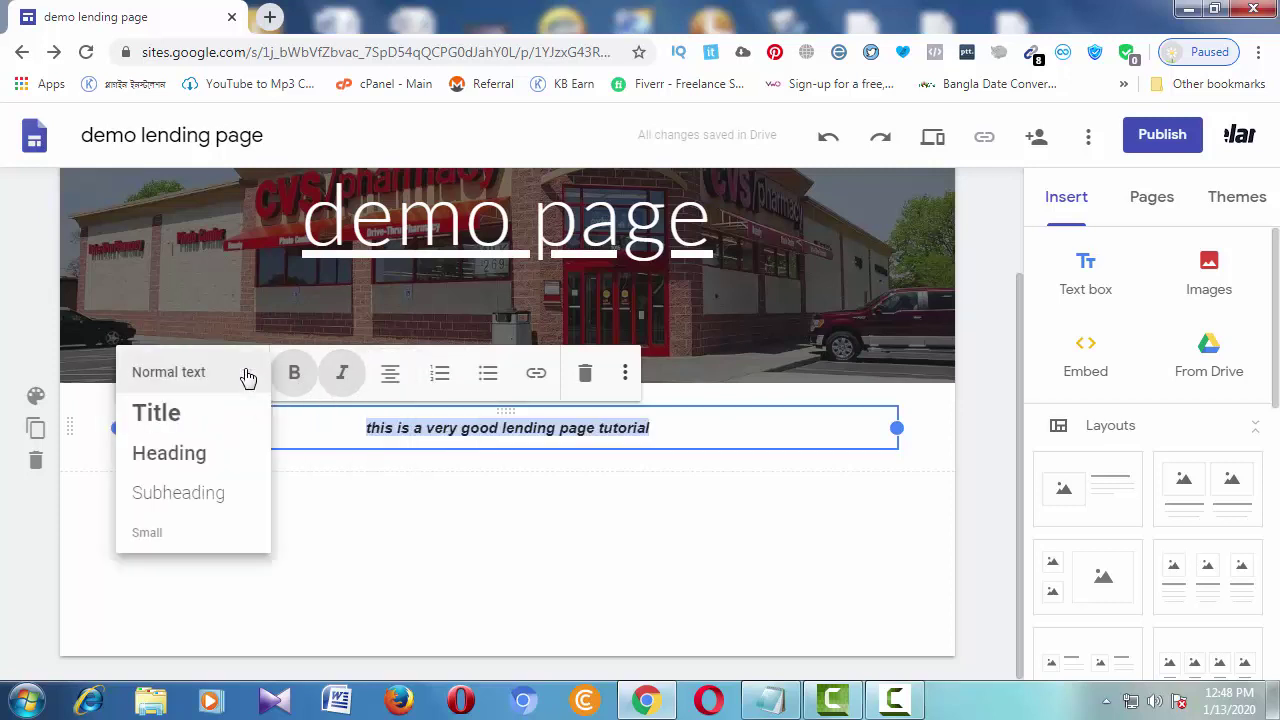
left_click(160, 413)
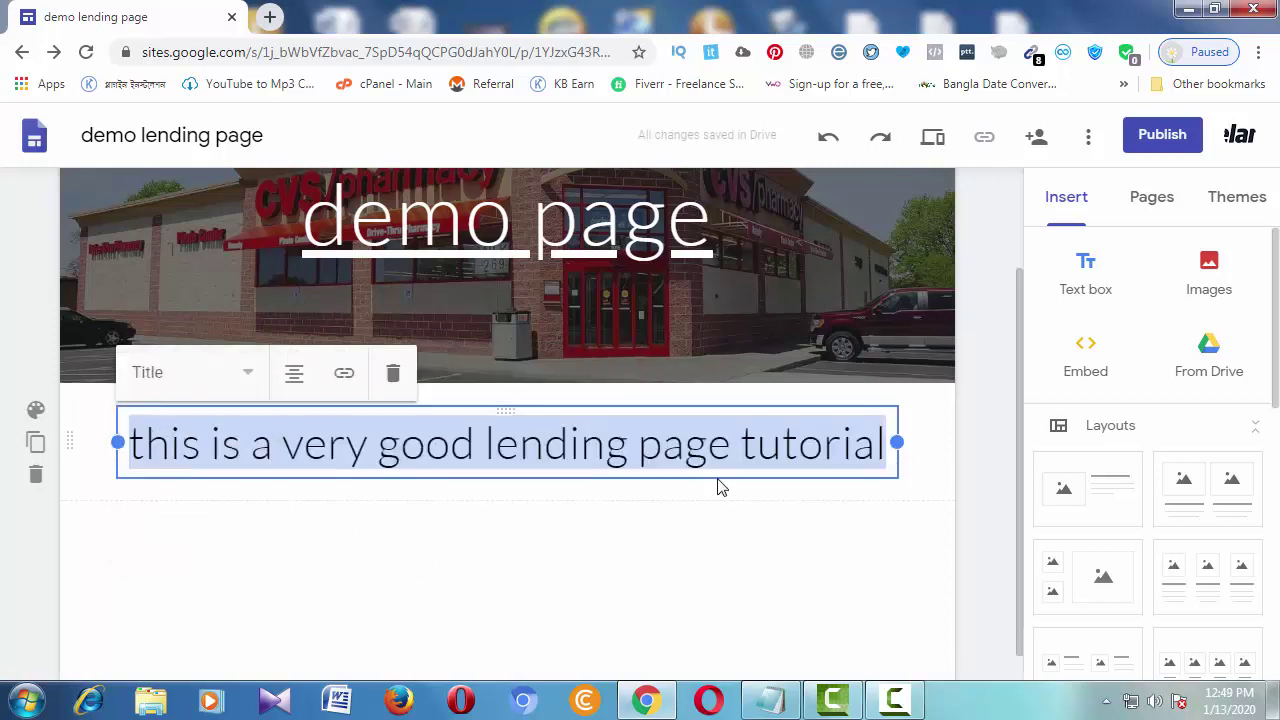
left_click(485, 601)
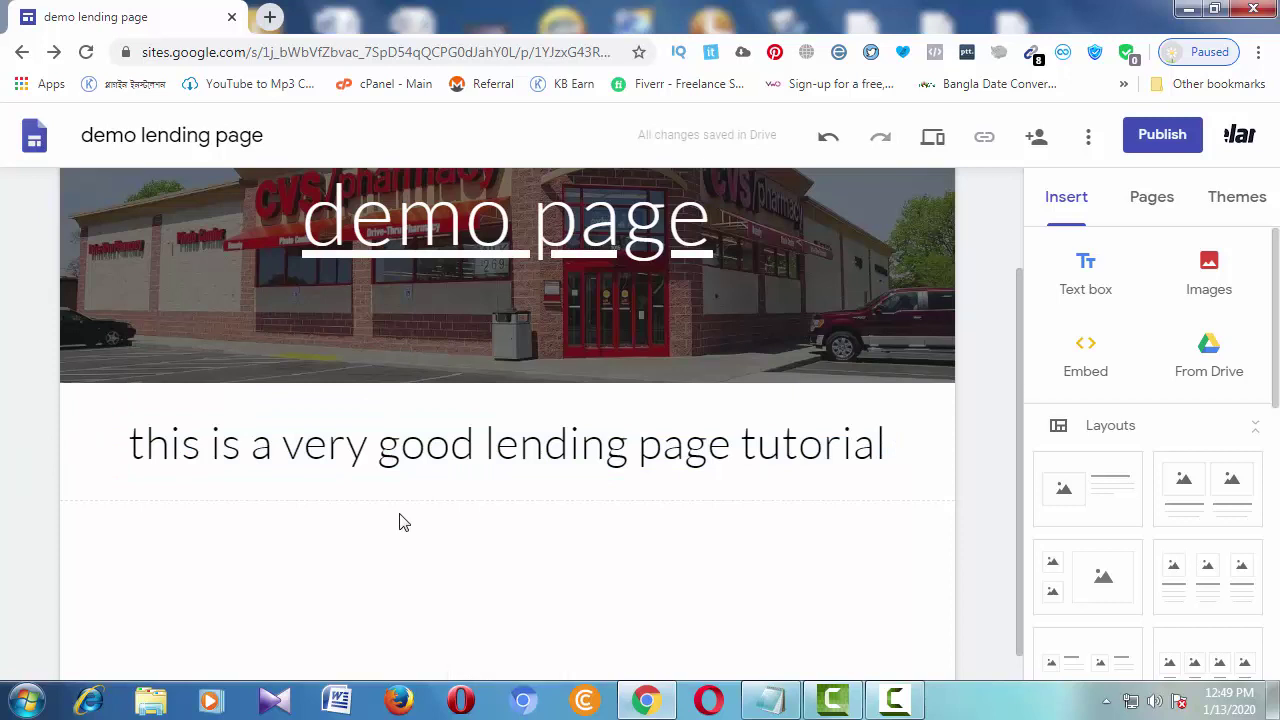
scroll(390, 530, "down", 1)
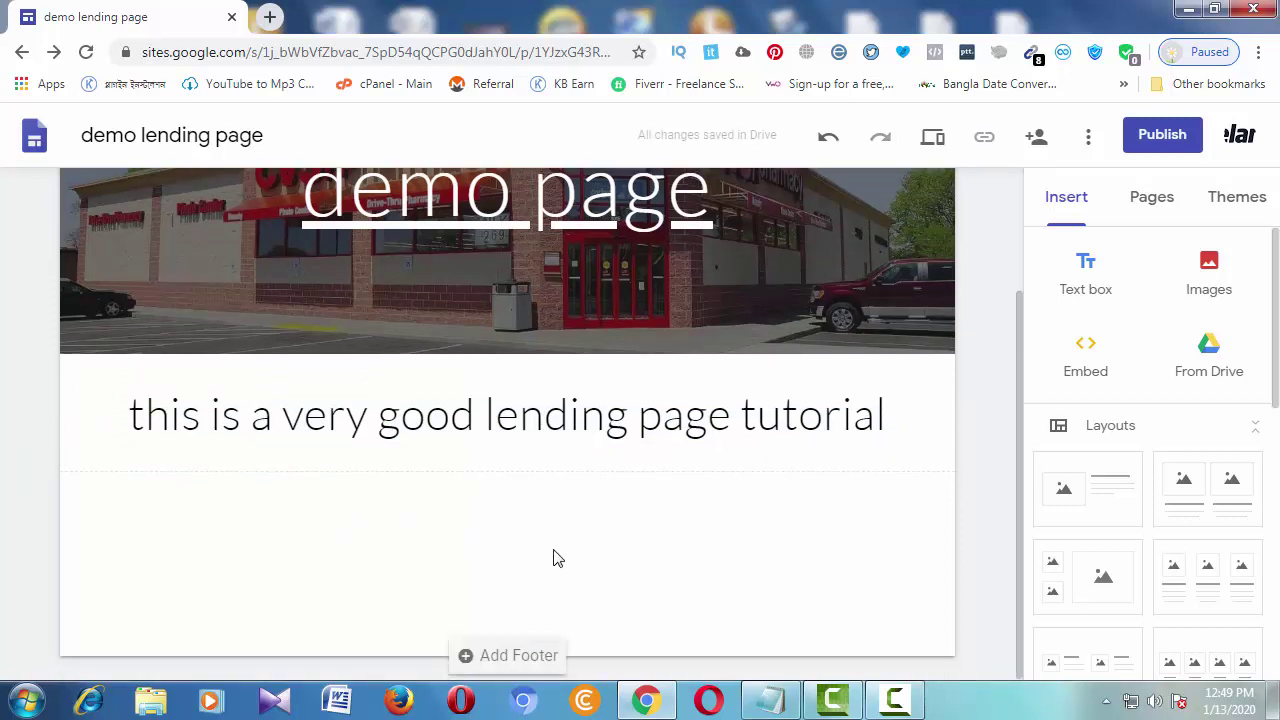
scroll(1157, 514, "down", 5)
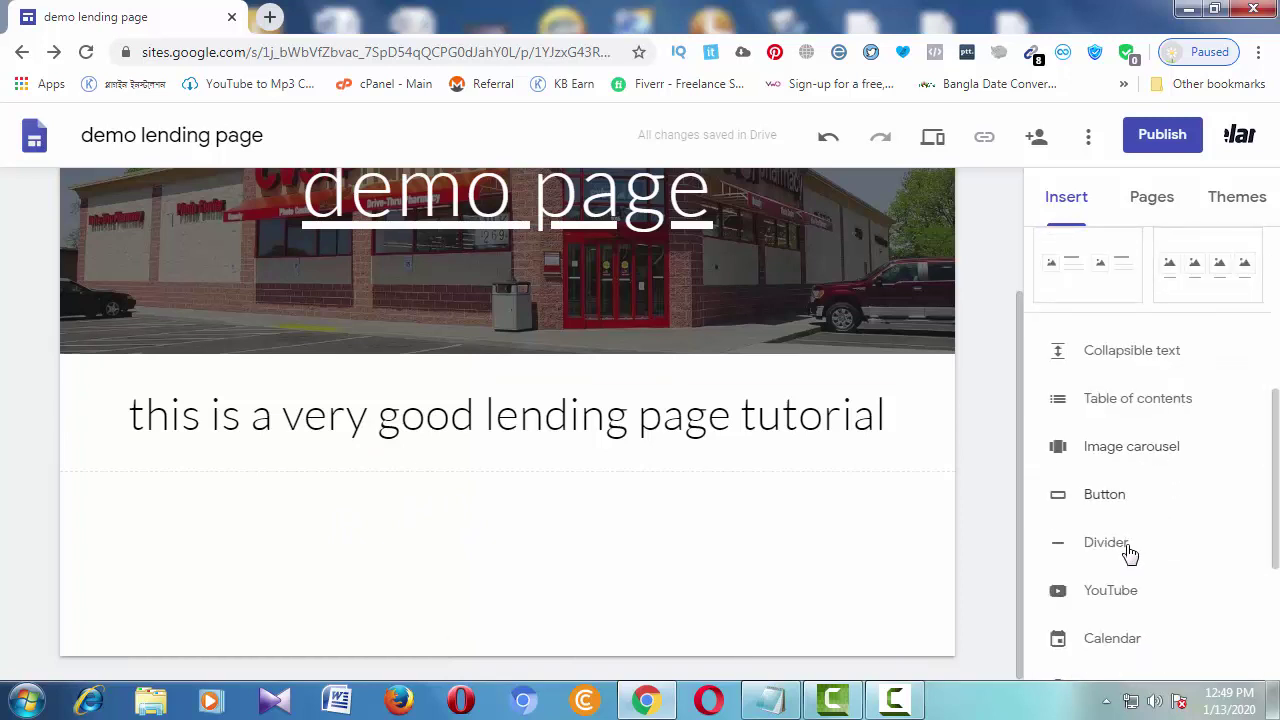
left_click(1090, 500)
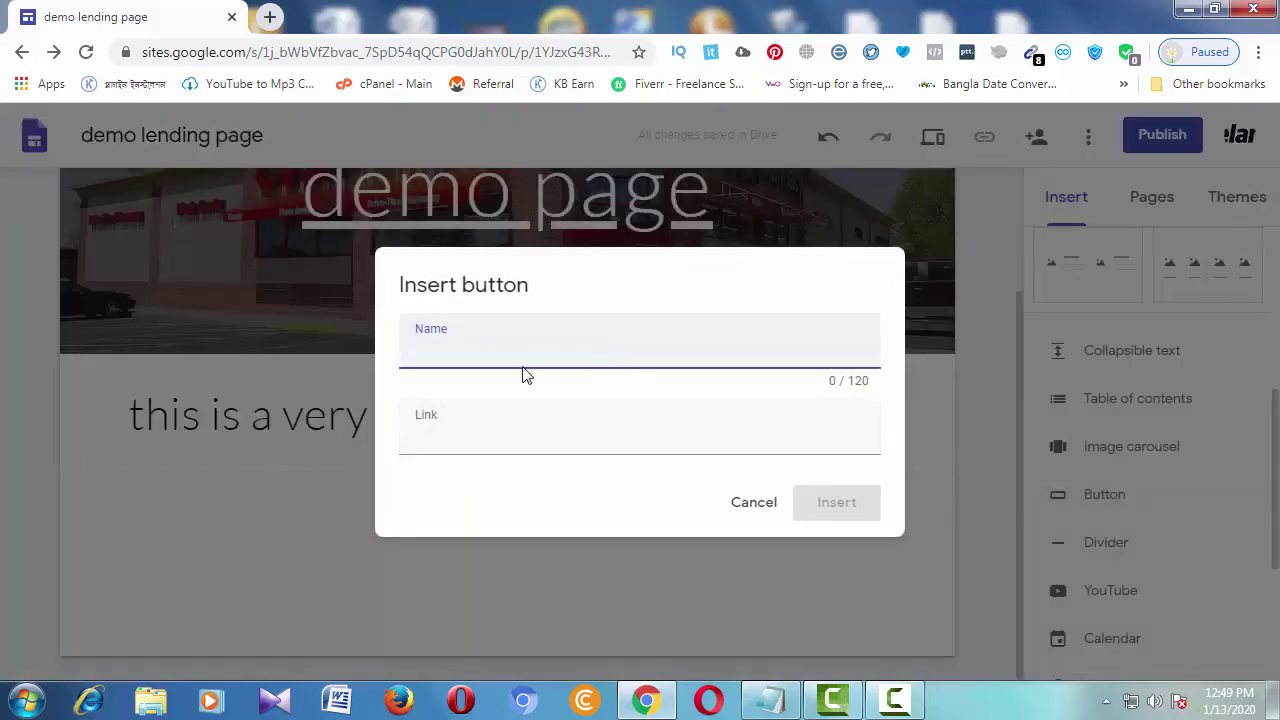
type("click here")
left_click(462, 444)
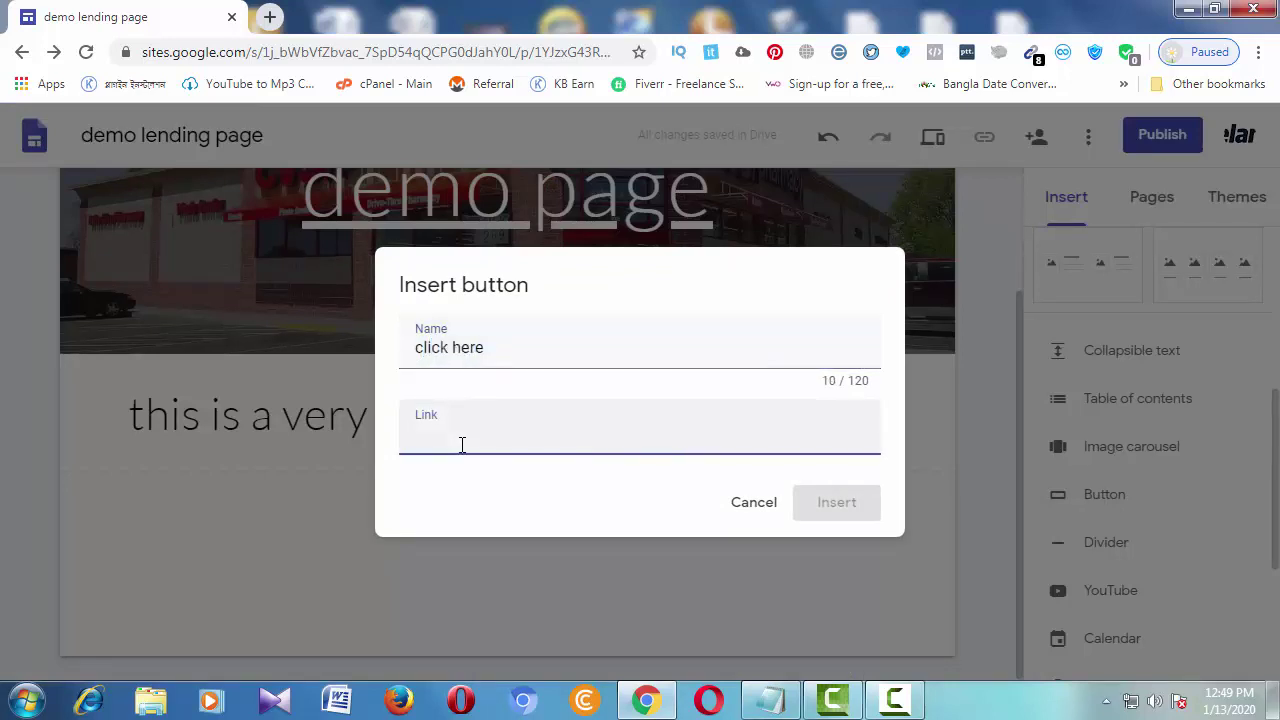
type("http://lnkclik.com/8naK")
left_click(836, 512)
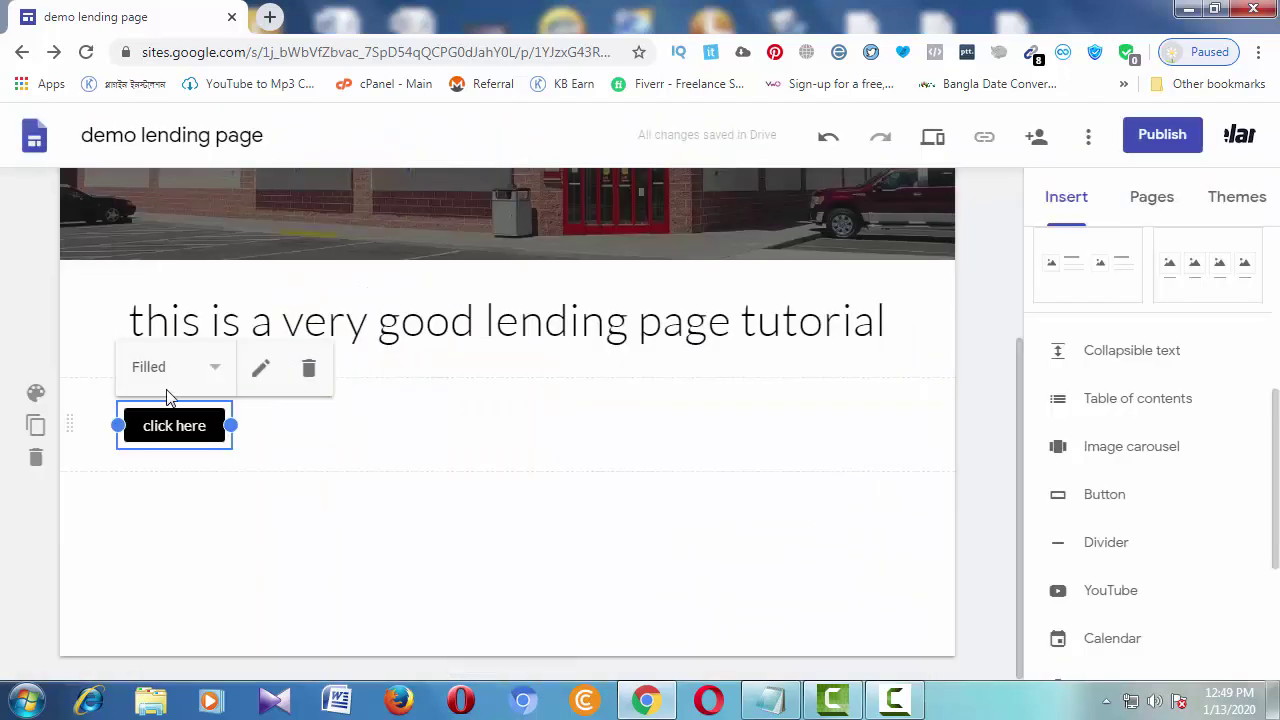
Try a wider "click here" button, look at its style and edit options, and shrink it back to its original width
left_click_drag(231, 426, 200, 426)
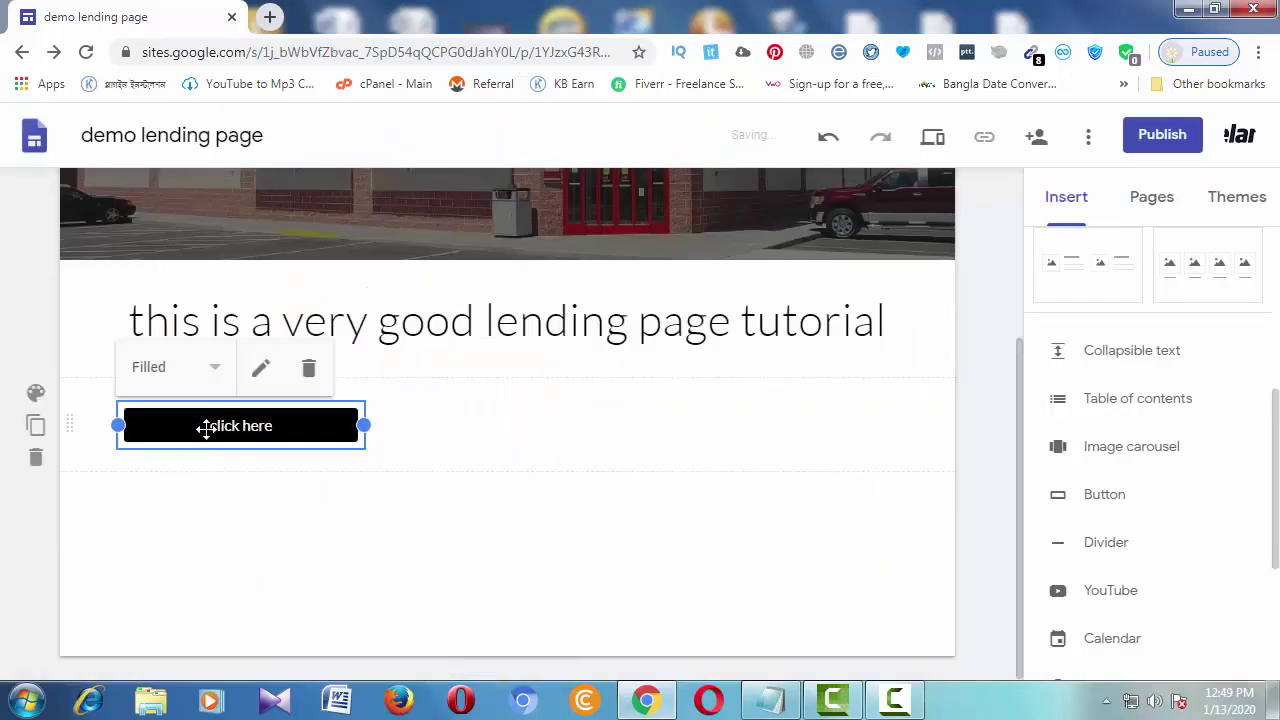
left_click(215, 379)
left_click(298, 424)
left_click(266, 372)
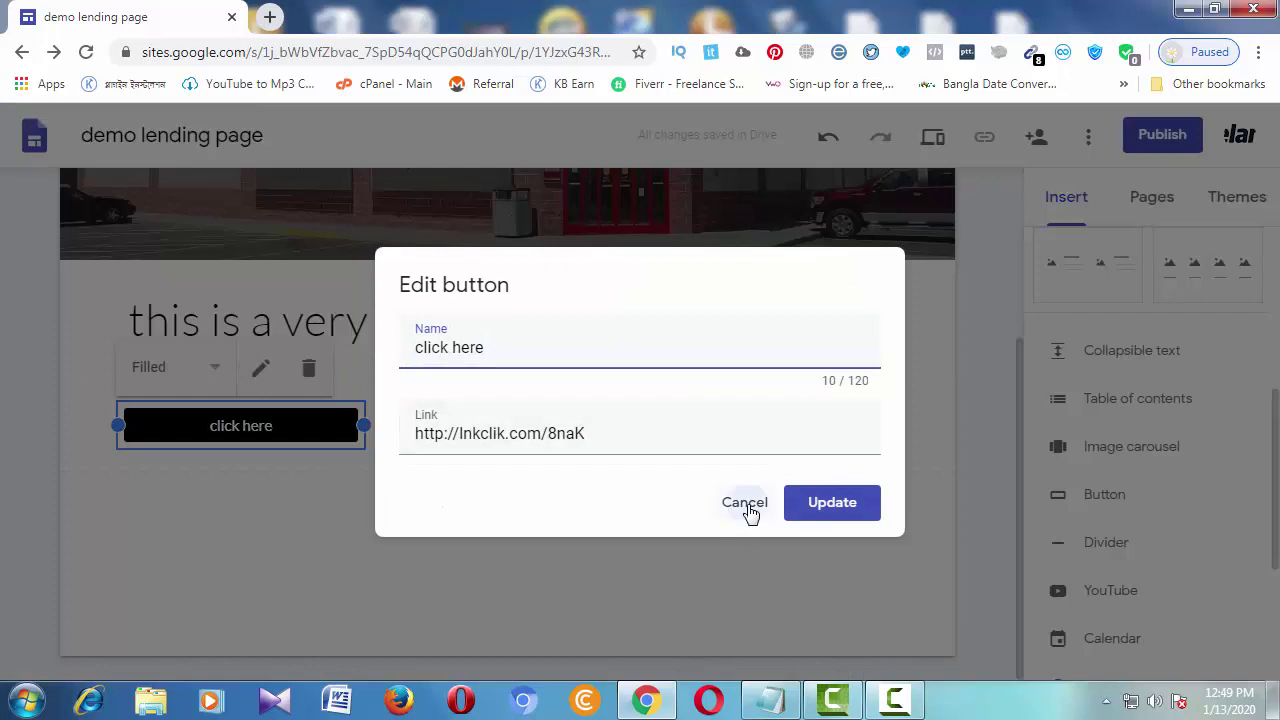
left_click(748, 508)
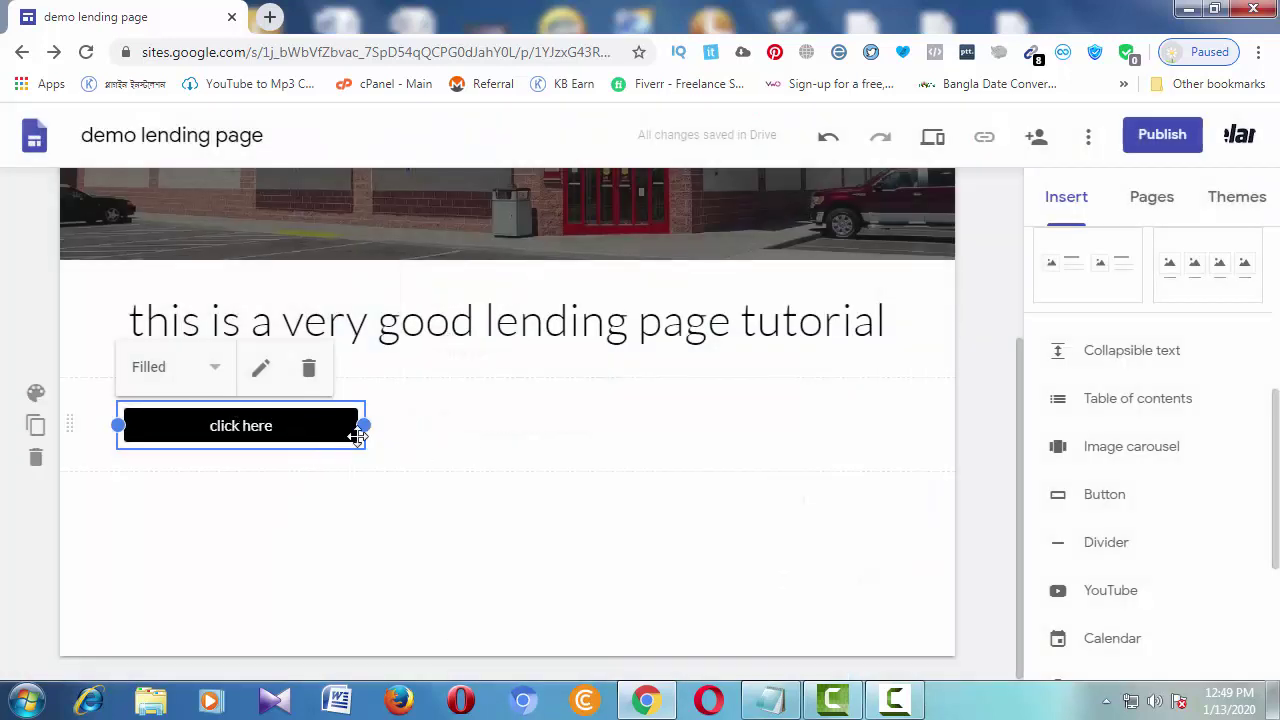
left_click_drag(364, 426, 232, 428)
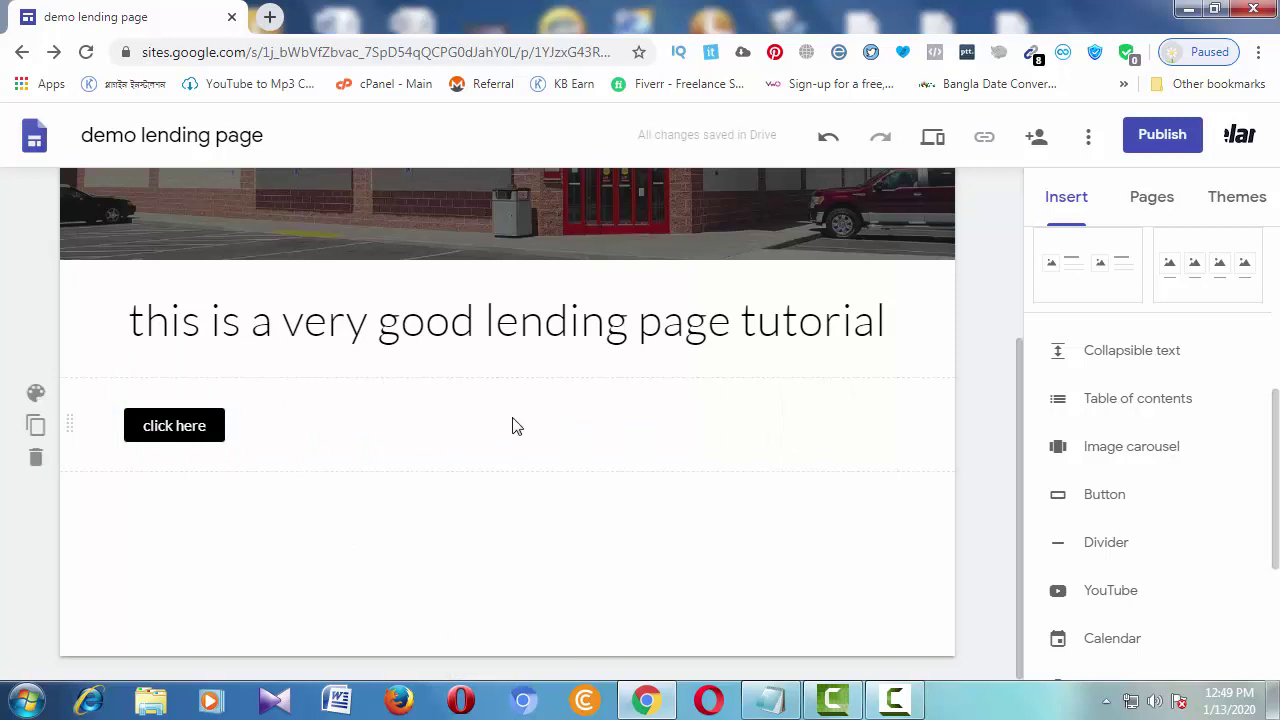
Embed the uploaded YouTube video "Earn Free Litecoin & Ethereum Coin Without Investment Unlimited Free Earning" below the button
scroll(514, 420, "up", 2)
scroll(514, 420, "down", 2)
left_click(1124, 594)
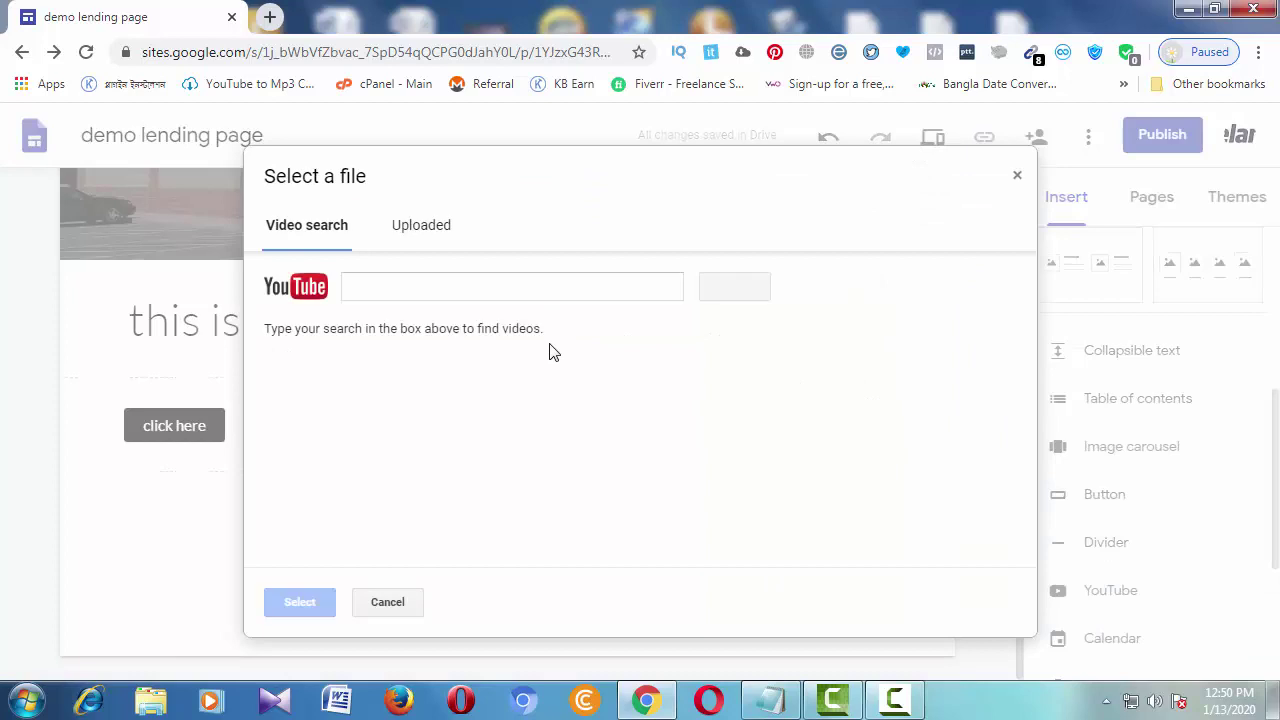
left_click(424, 228)
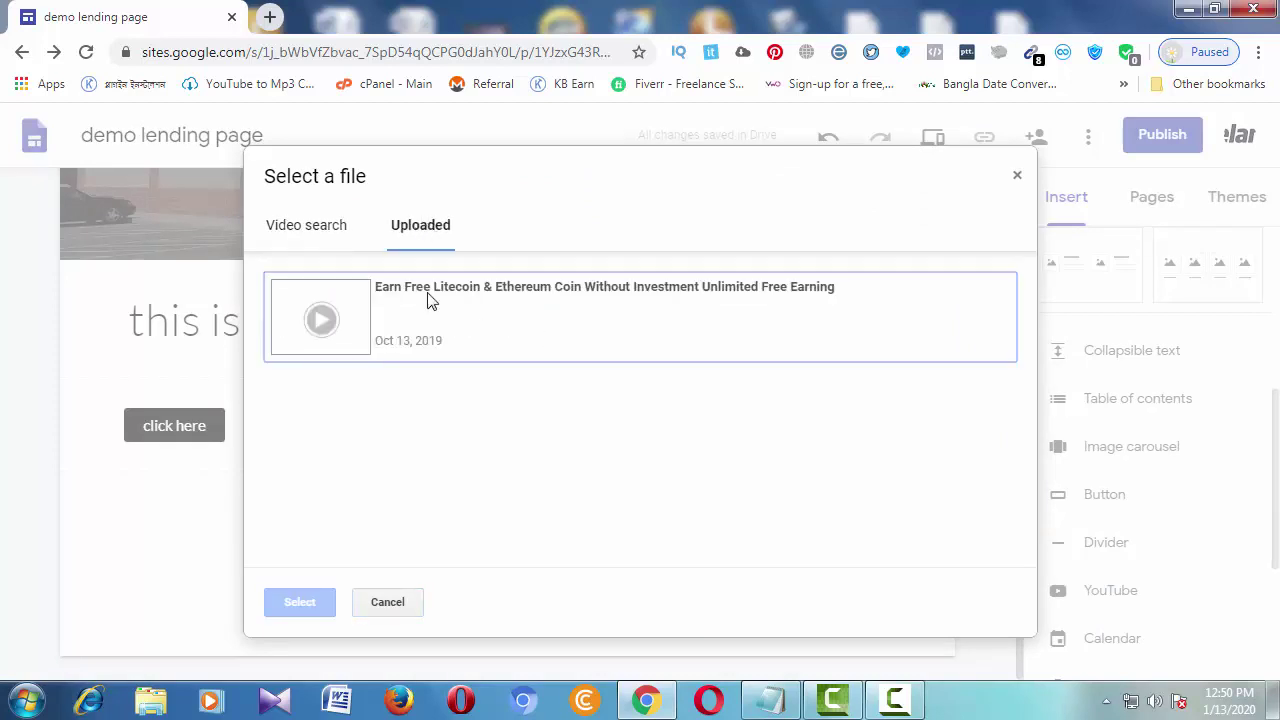
left_click(343, 233)
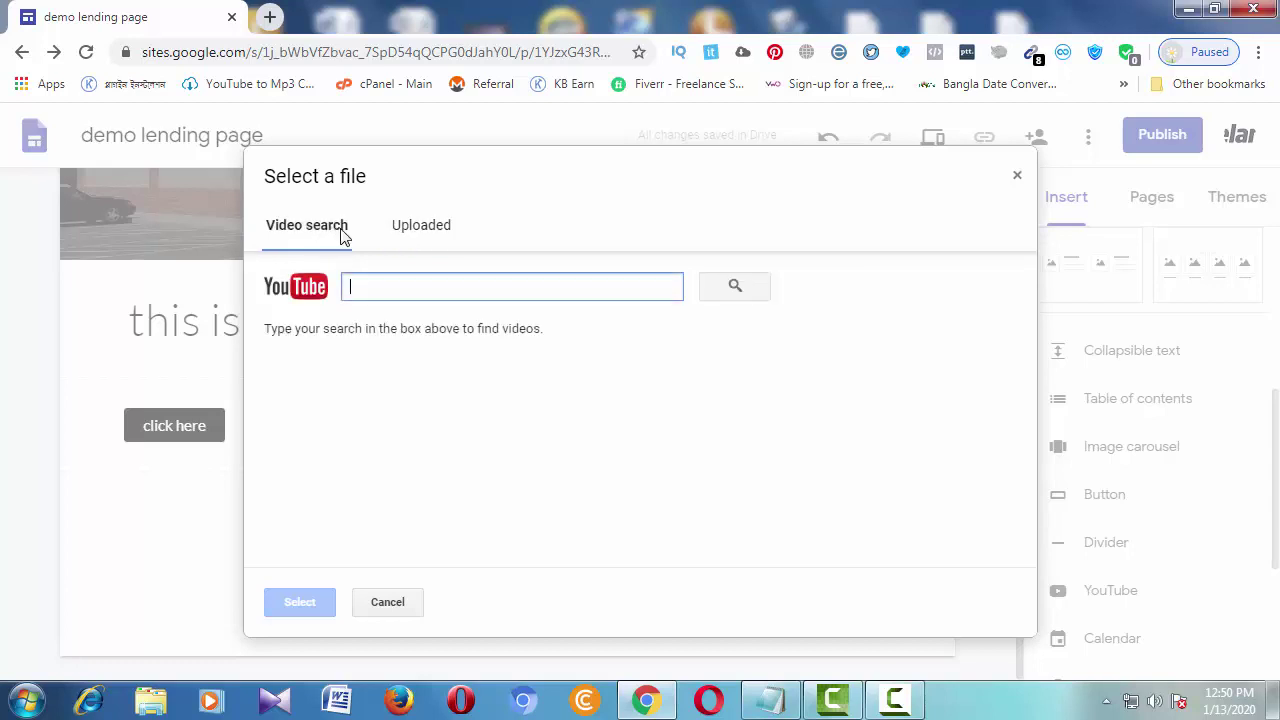
left_click(421, 230)
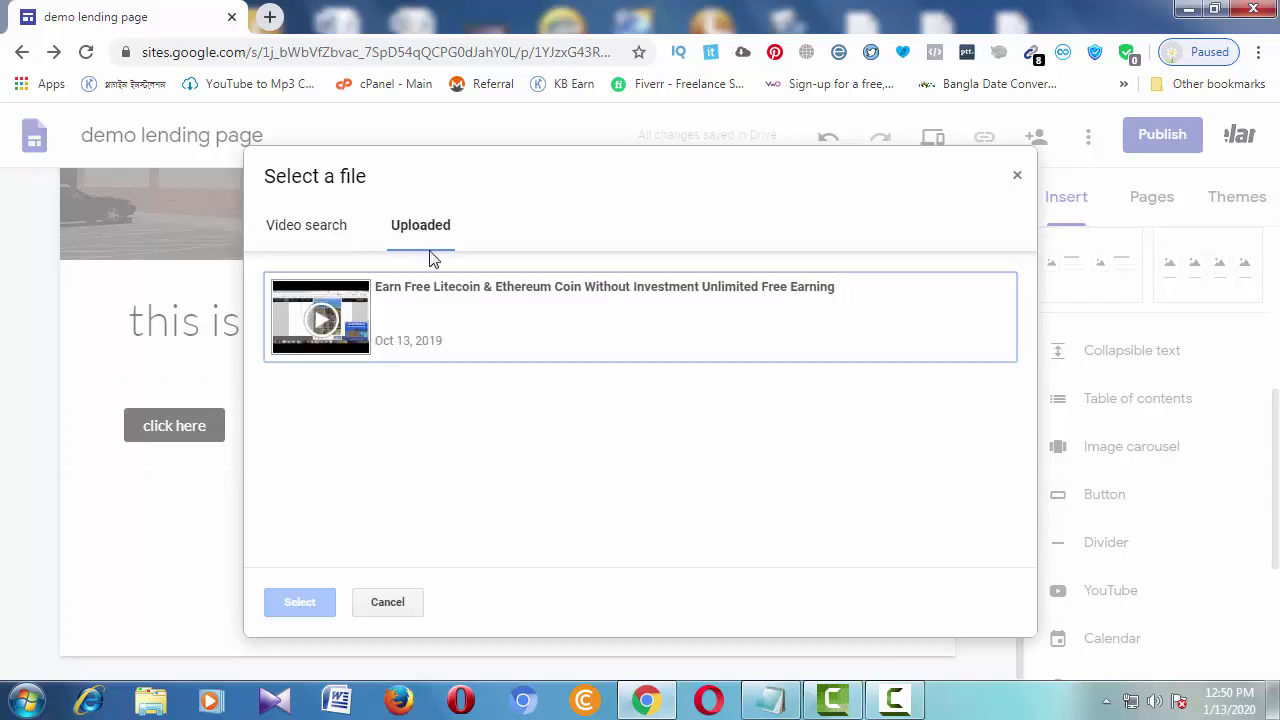
left_click(451, 314)
left_click(296, 604)
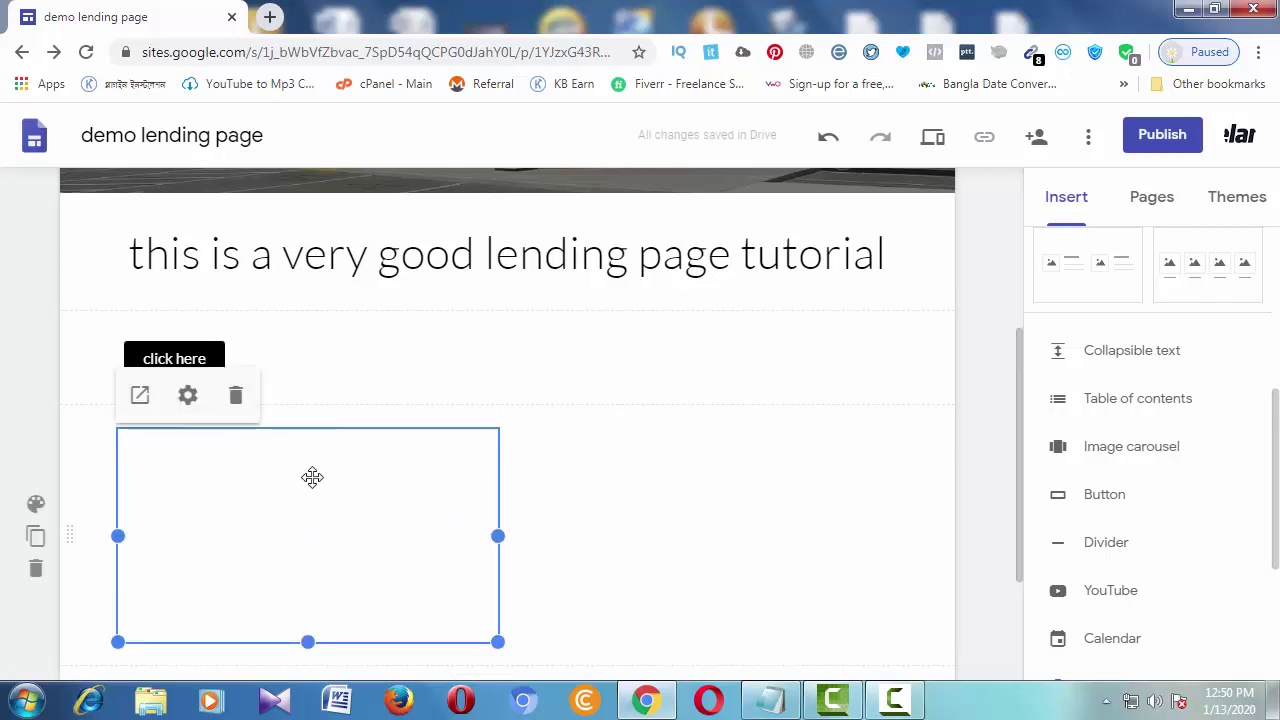
Review the page layout, preview the site in the large-screen view and play the embedded video
scroll(615, 510, "up", 2)
scroll(615, 510, "up", 1)
scroll(574, 500, "down", 5)
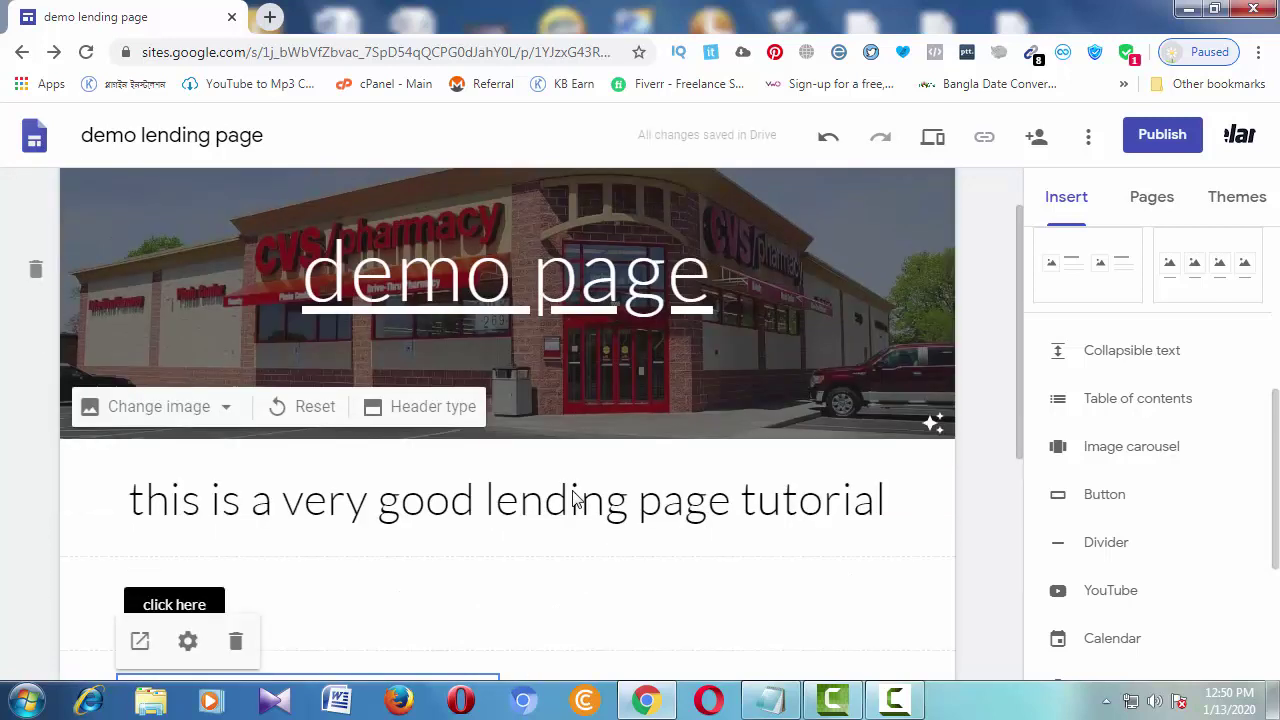
scroll(574, 500, "up", 5)
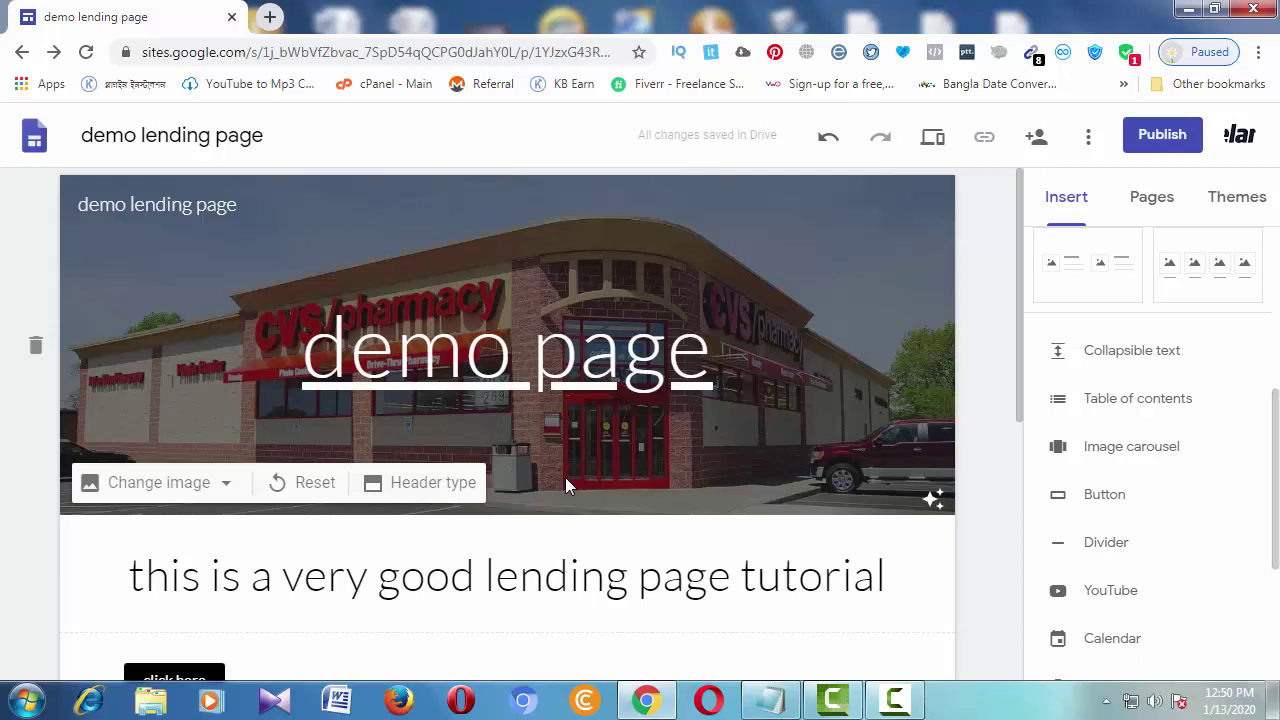
scroll(820, 600, "down", 5)
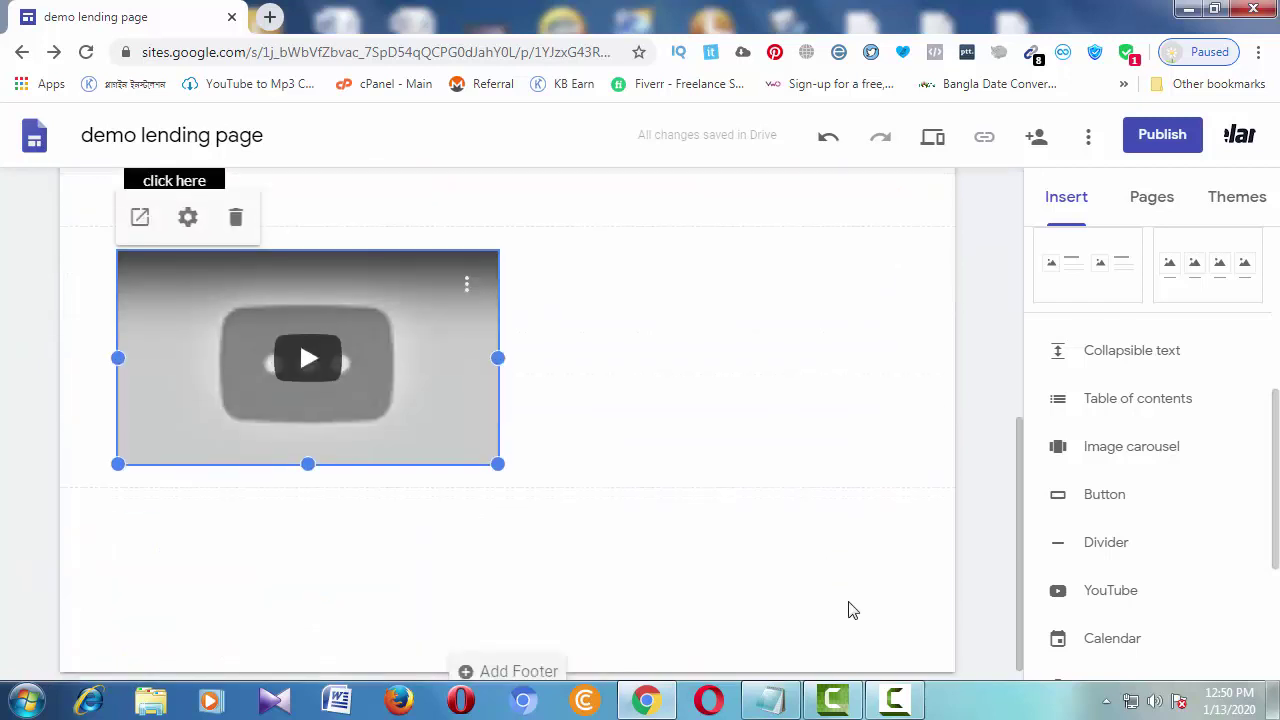
left_click(933, 139)
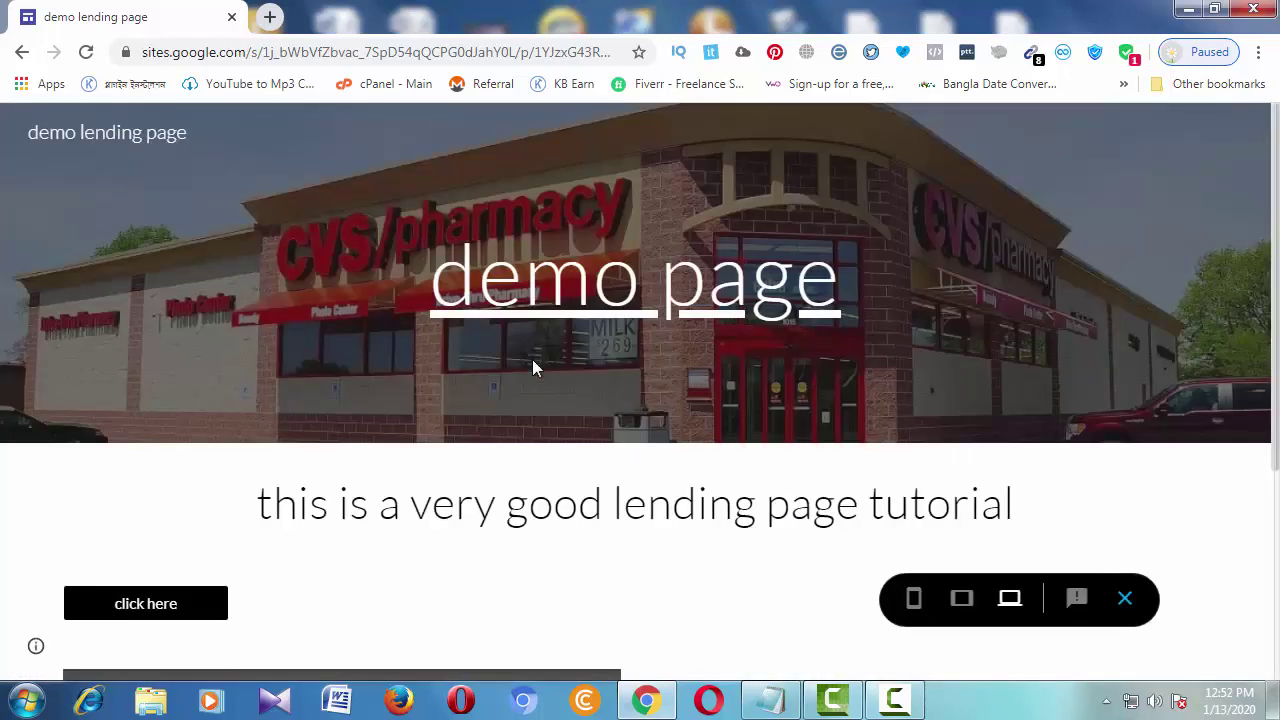
scroll(532, 368, "down", 3)
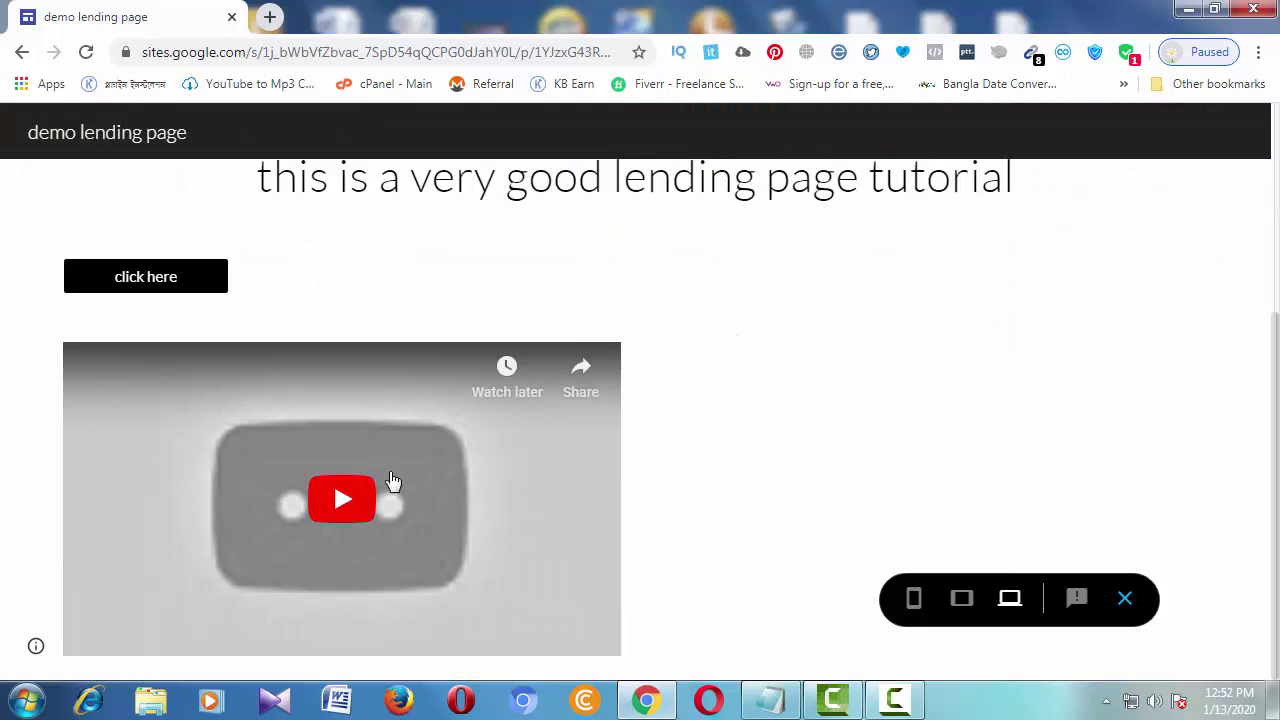
scroll(393, 482, "up", 1)
left_click(342, 600)
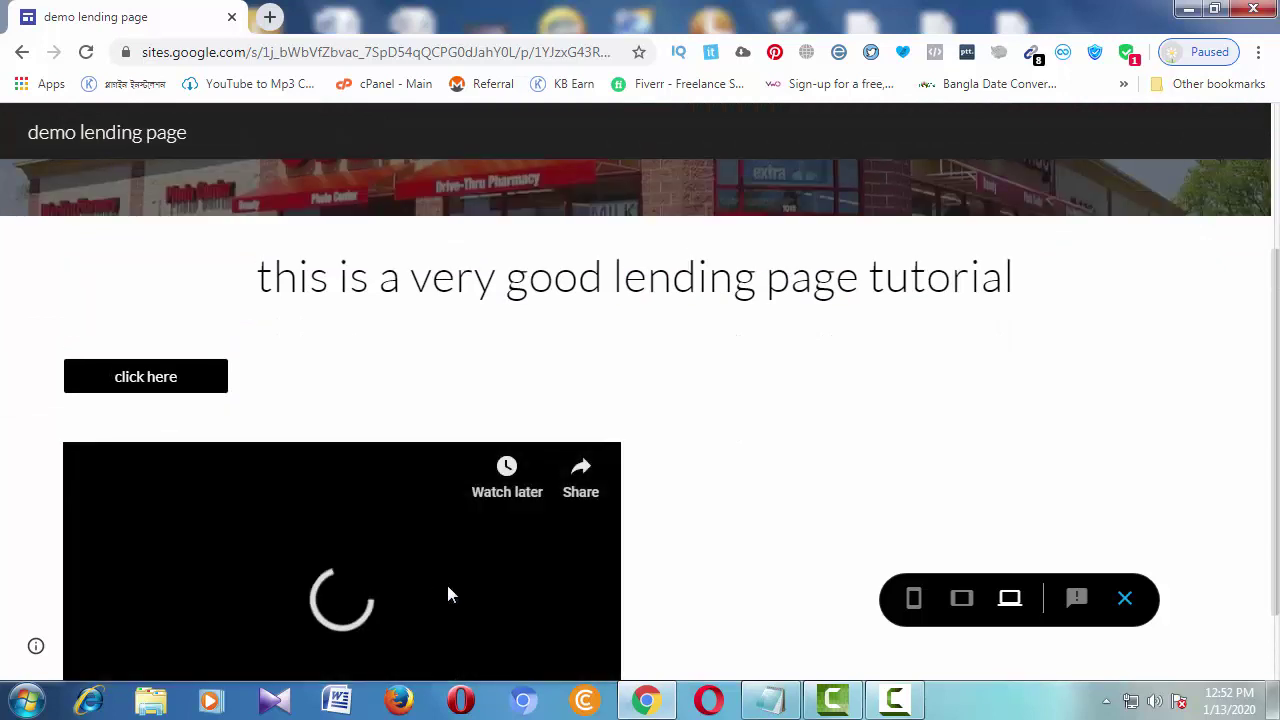
Preview the landing page in the tablet and phone views, review its content in each, and exit the preview
scroll(420, 585, "down", 1)
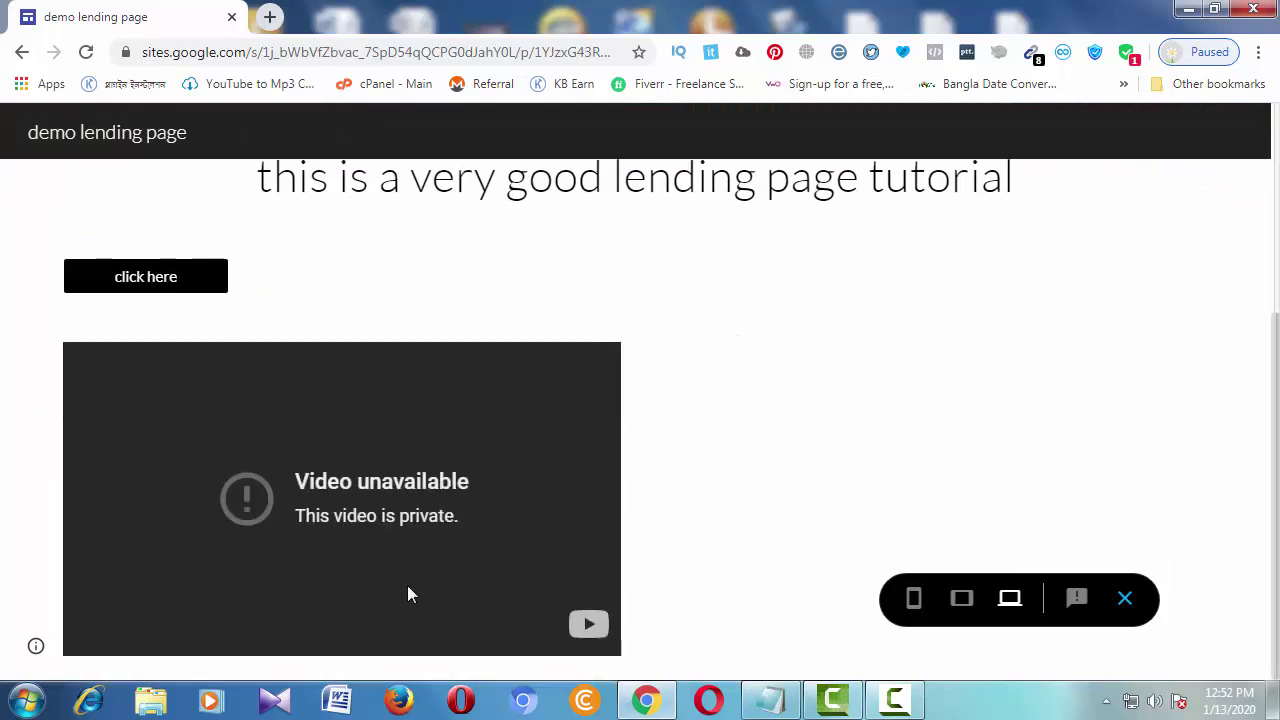
left_click(961, 600)
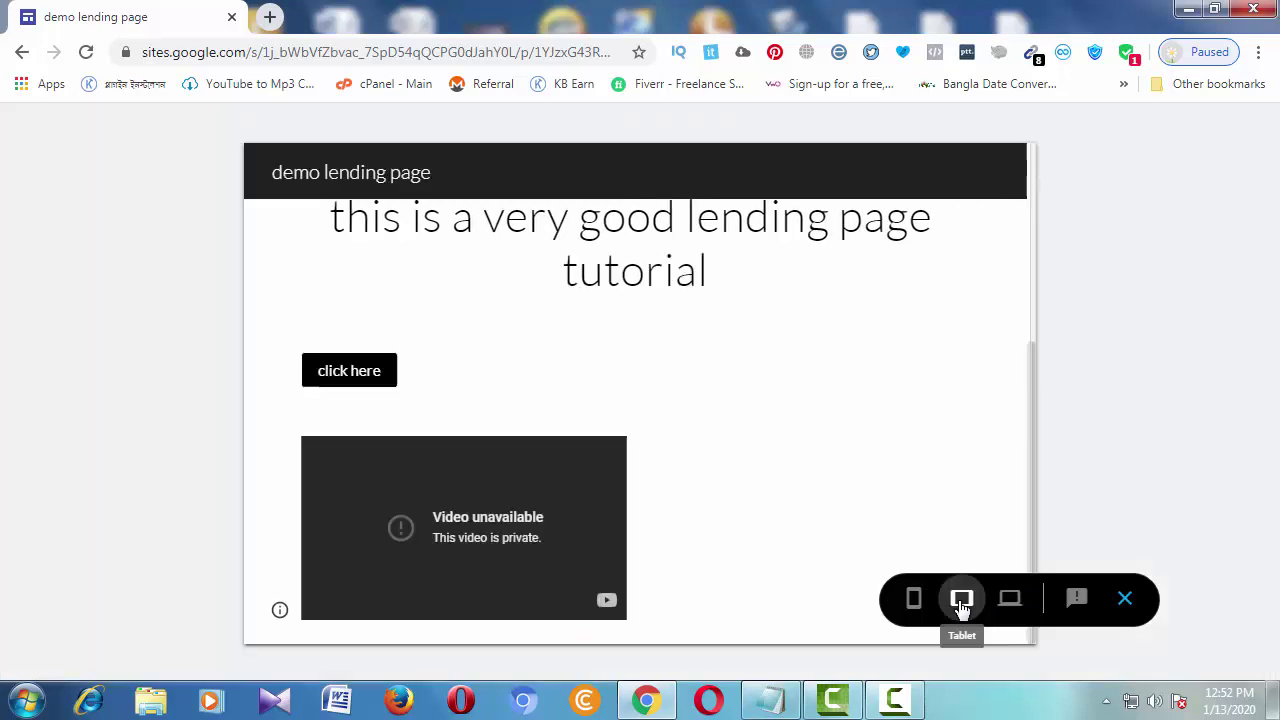
scroll(660, 503, "up", 3)
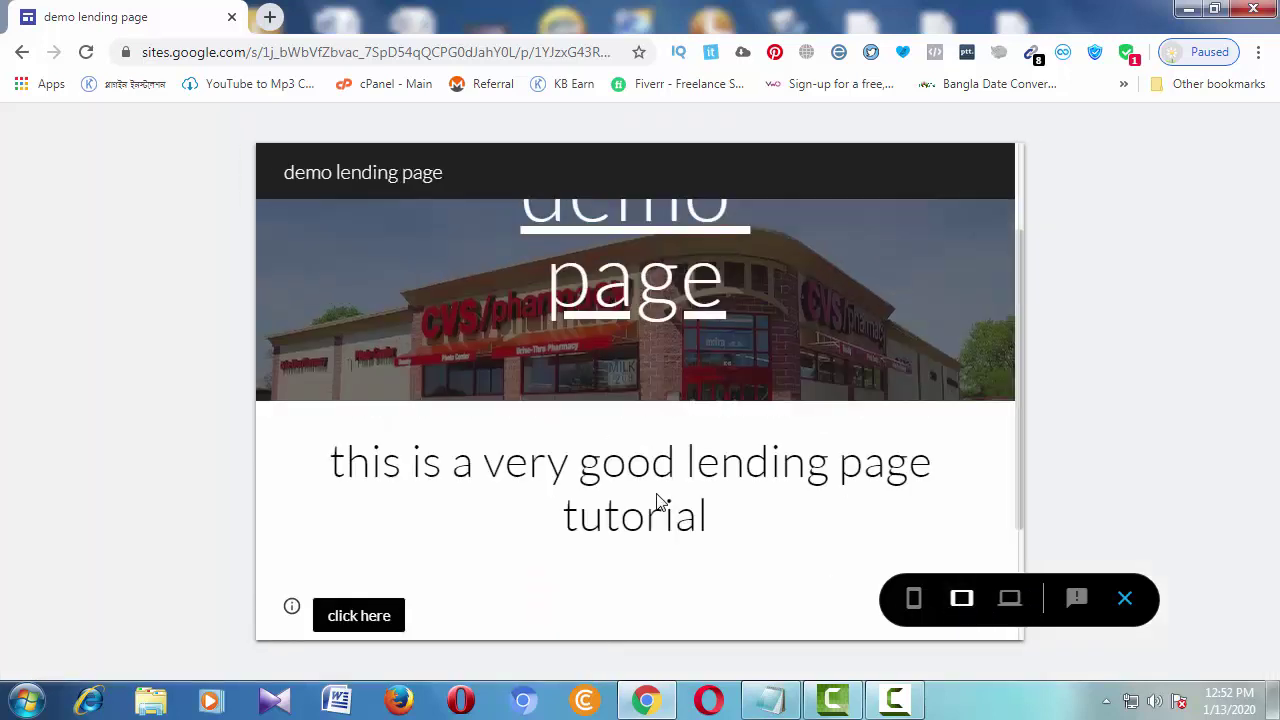
scroll(560, 380, "down", 3)
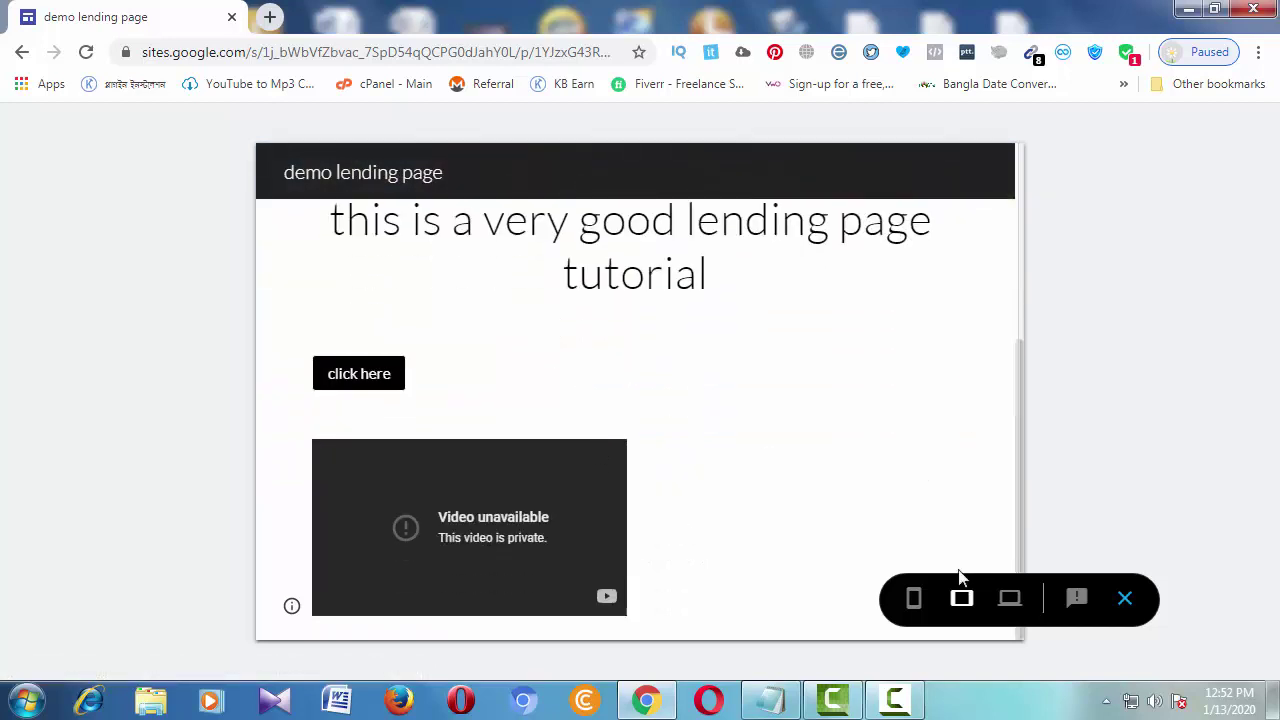
left_click(914, 600)
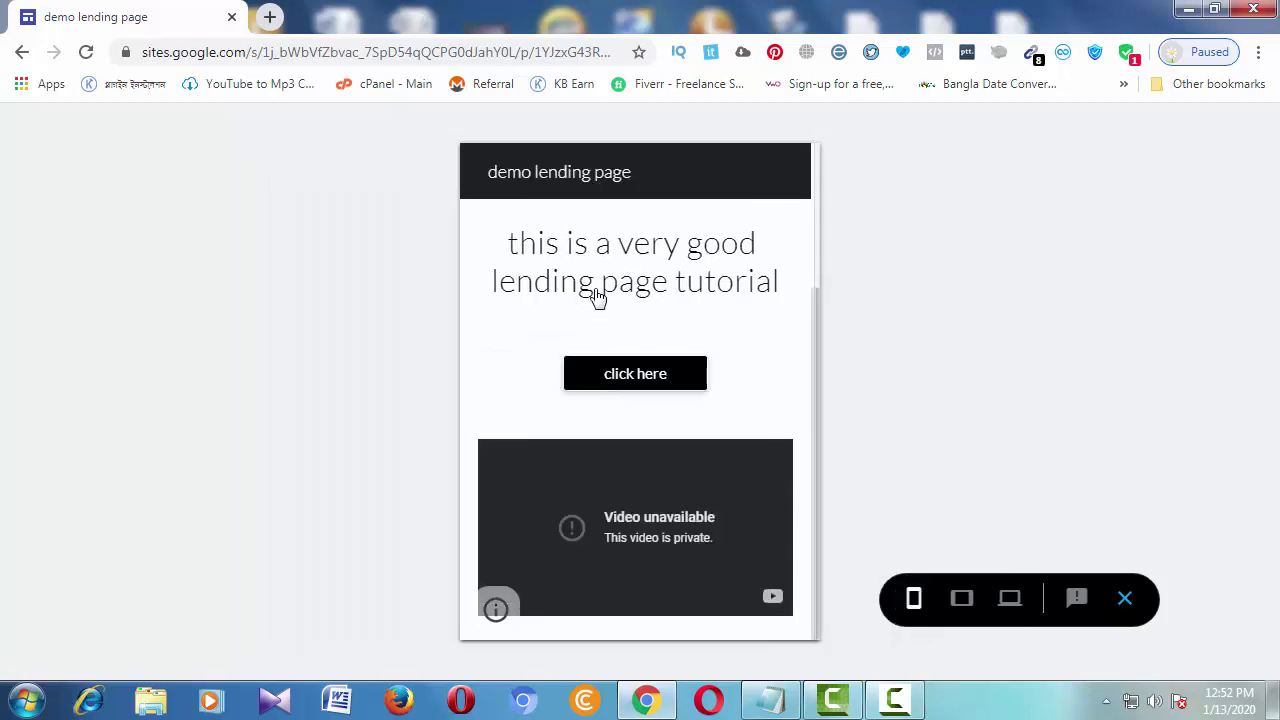
scroll(600, 310, "up", 4)
scroll(614, 340, "down", 3)
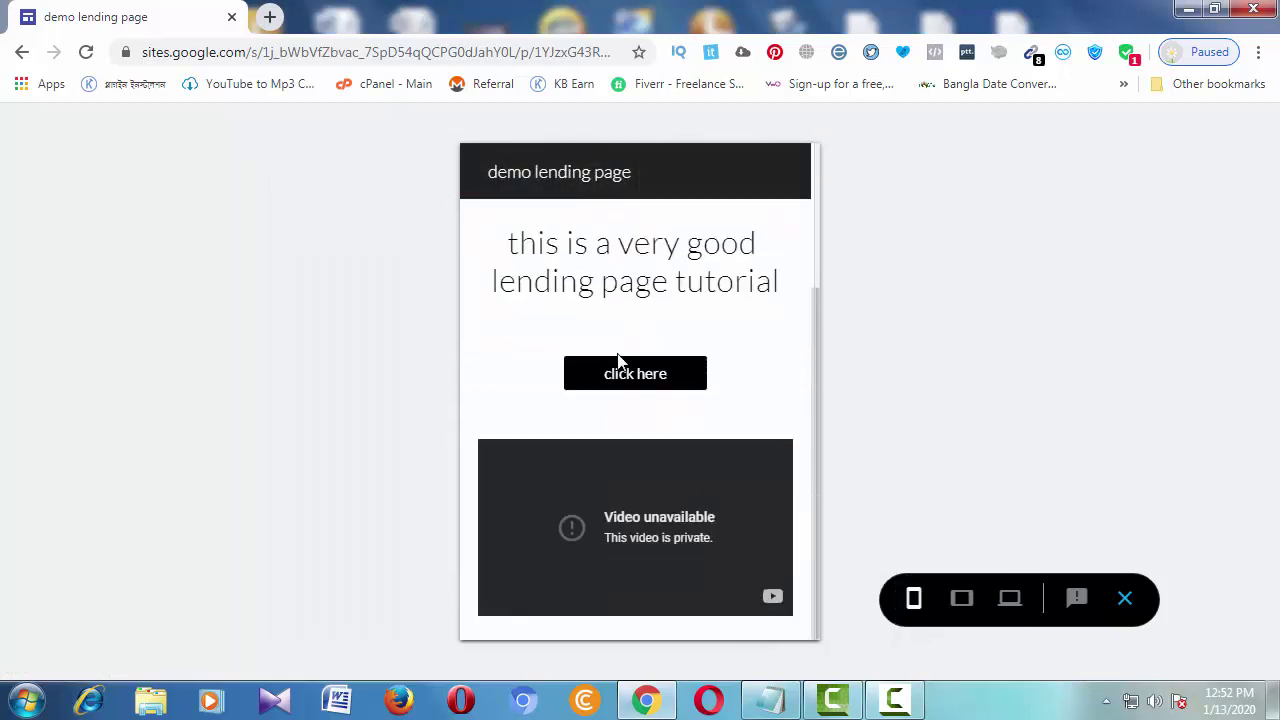
left_click(1125, 599)
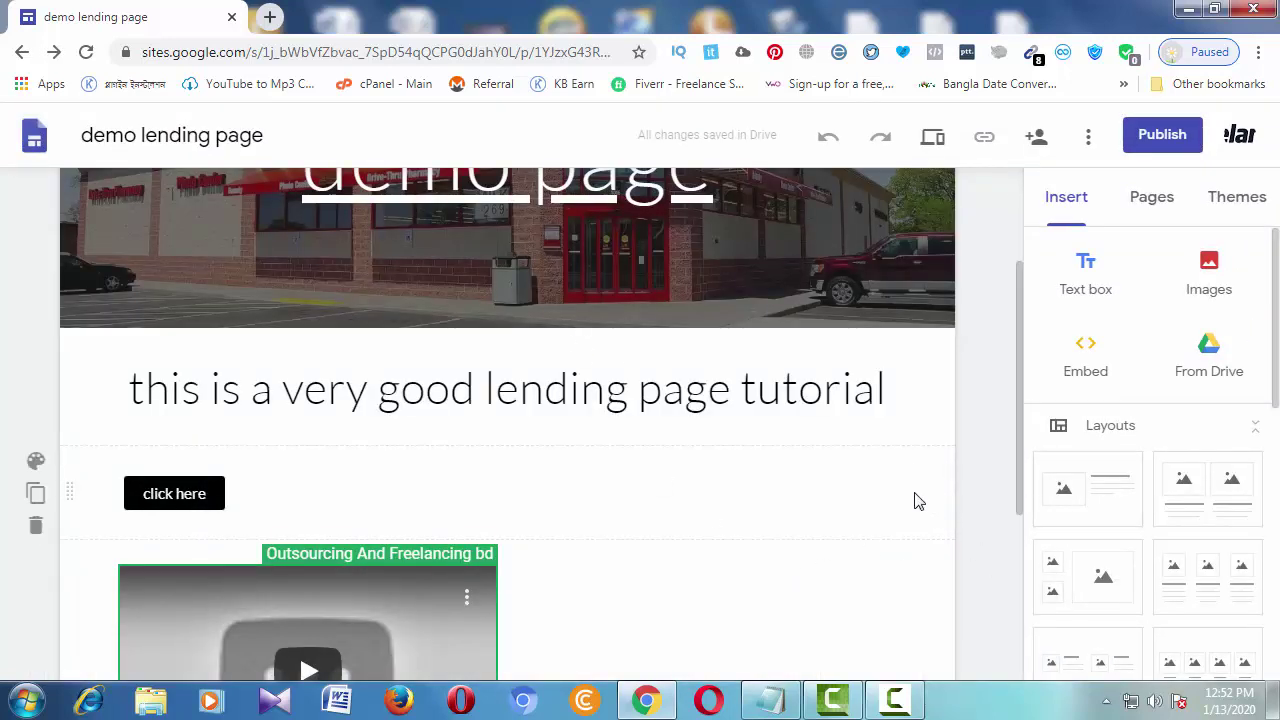
left_click(1087, 366)
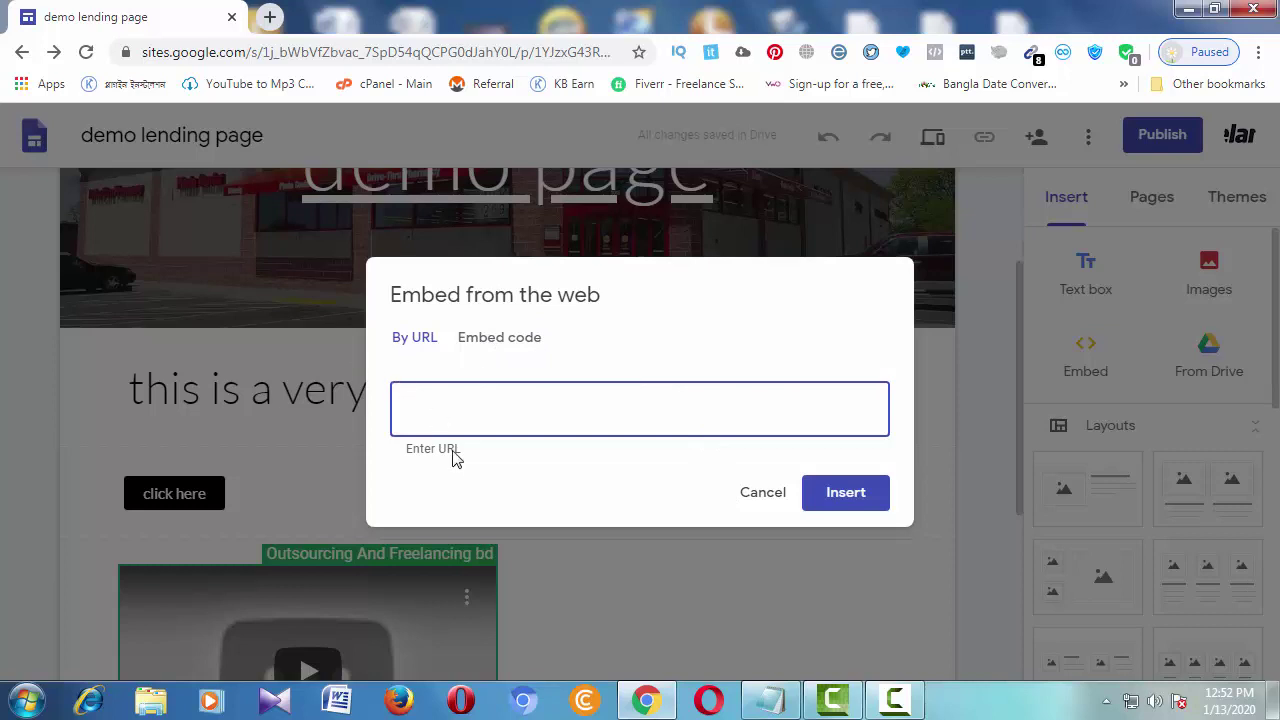
left_click(760, 495)
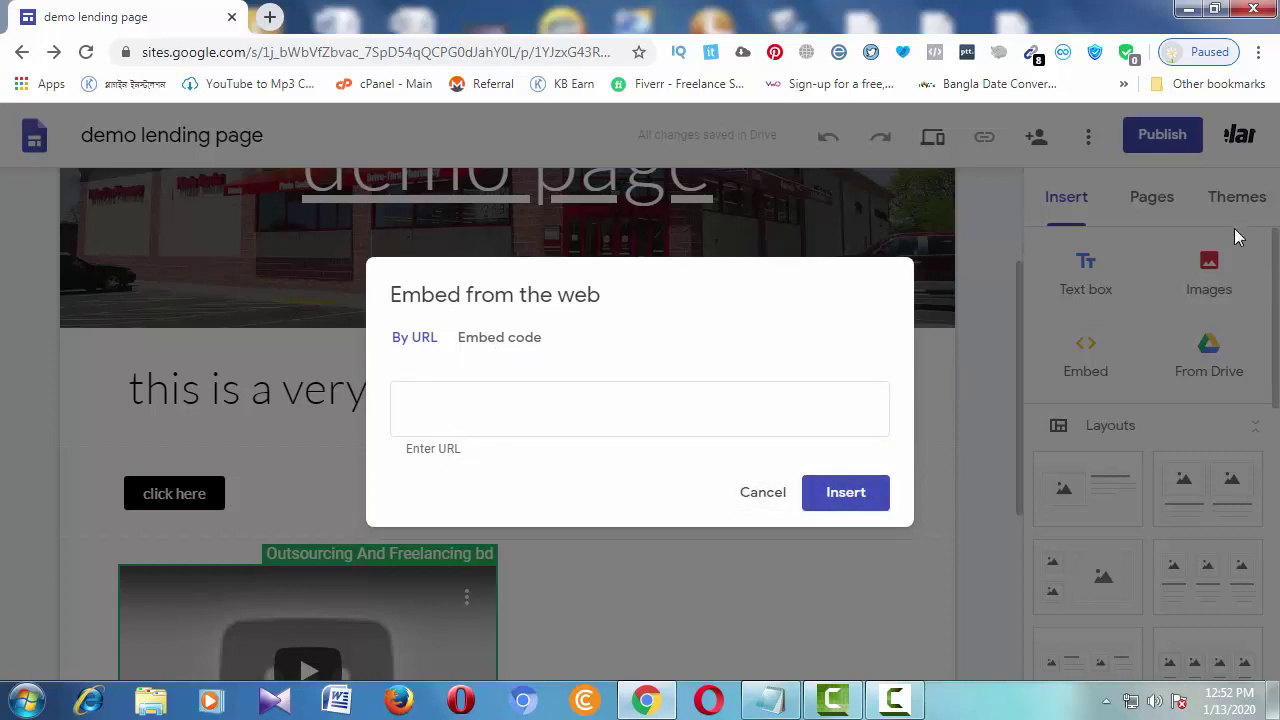
left_click(782, 502)
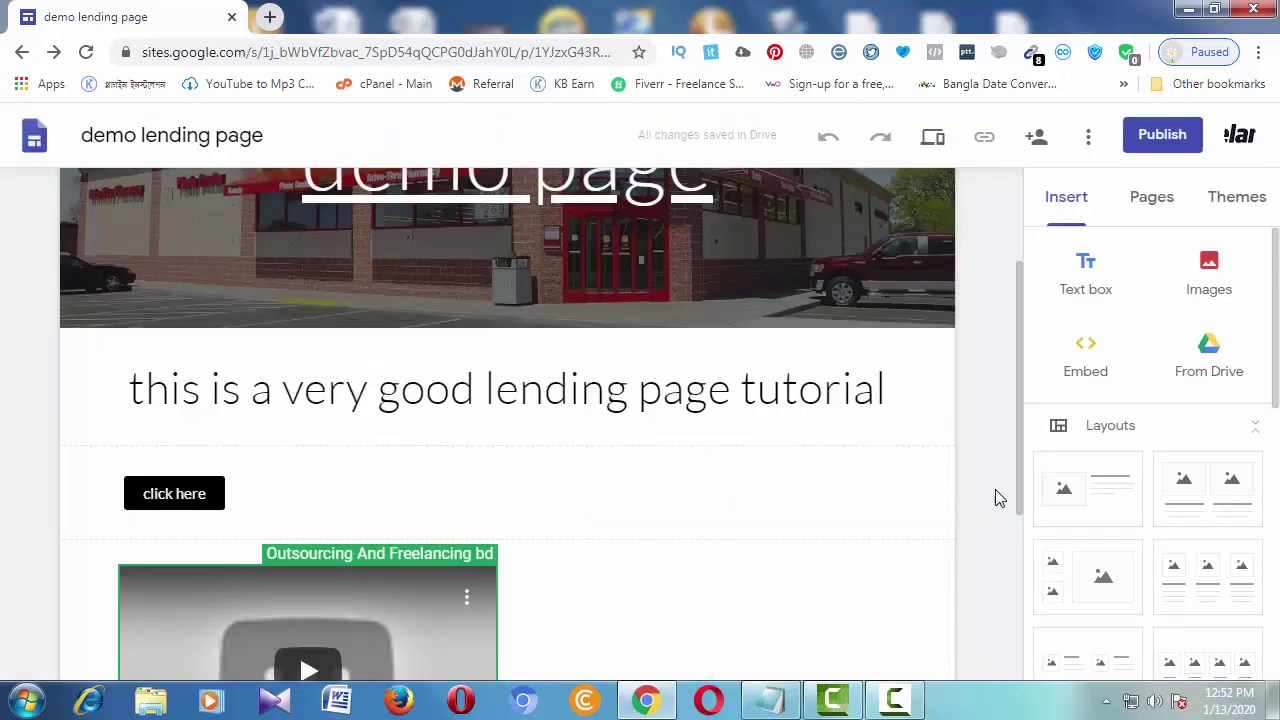
Try to publish the site with the web address demolendingpage.com and public search engines asked not to display it
left_click(1170, 137)
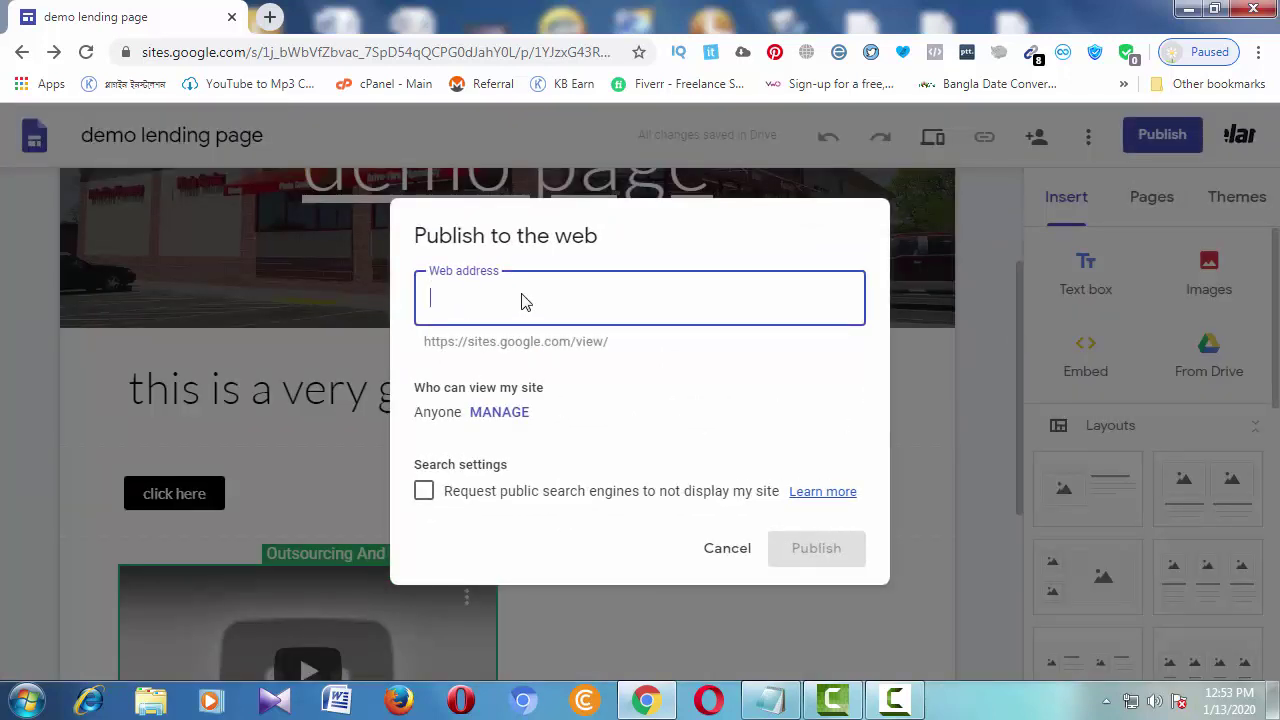
left_click(424, 490)
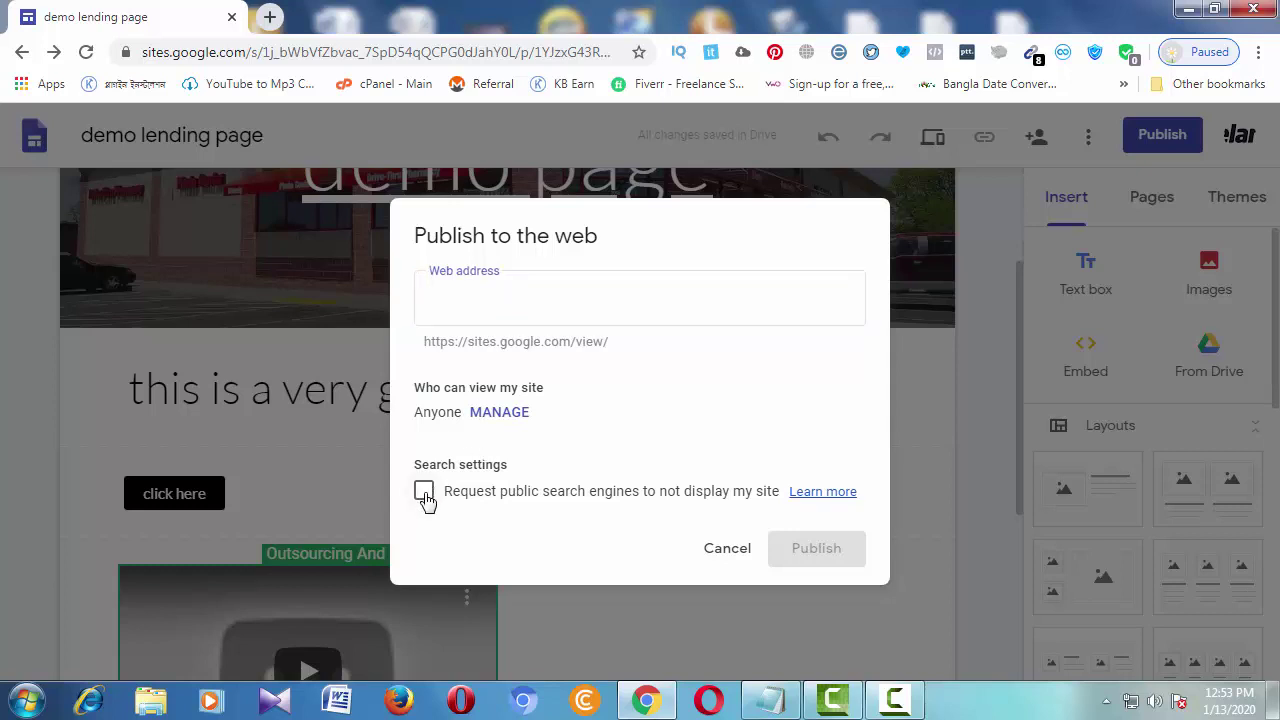
left_click(522, 292)
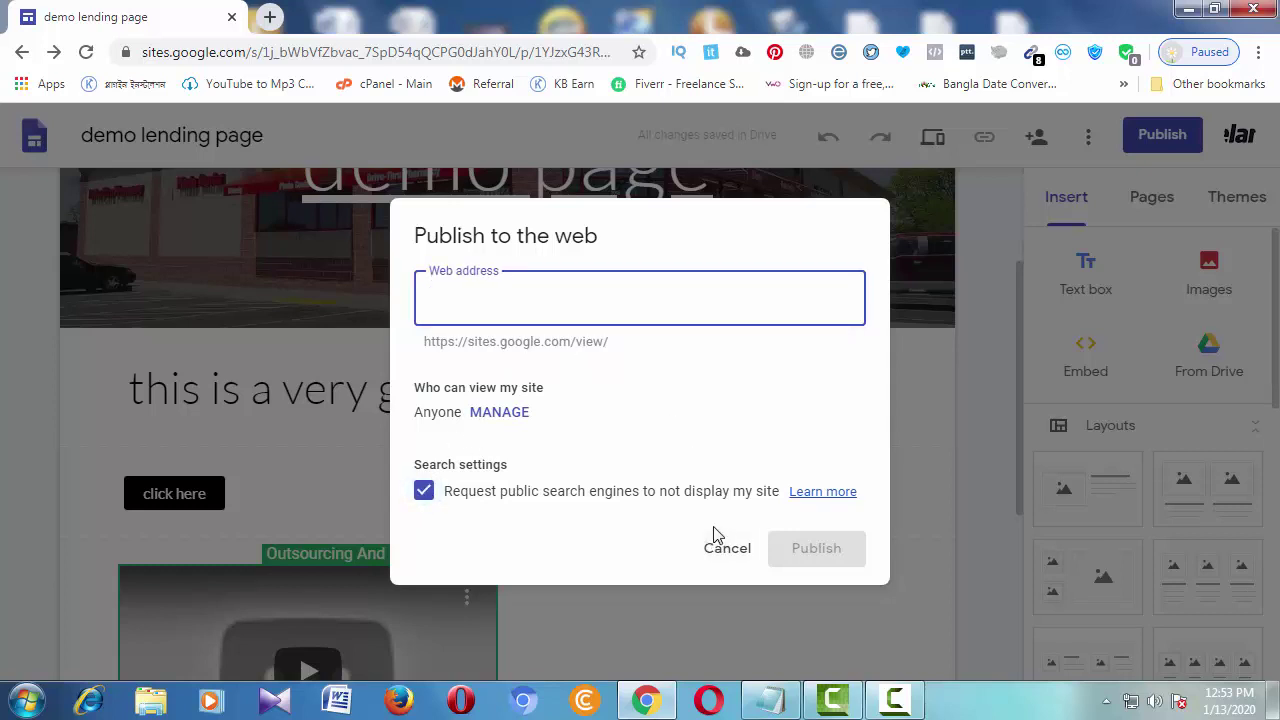
type("demolending")
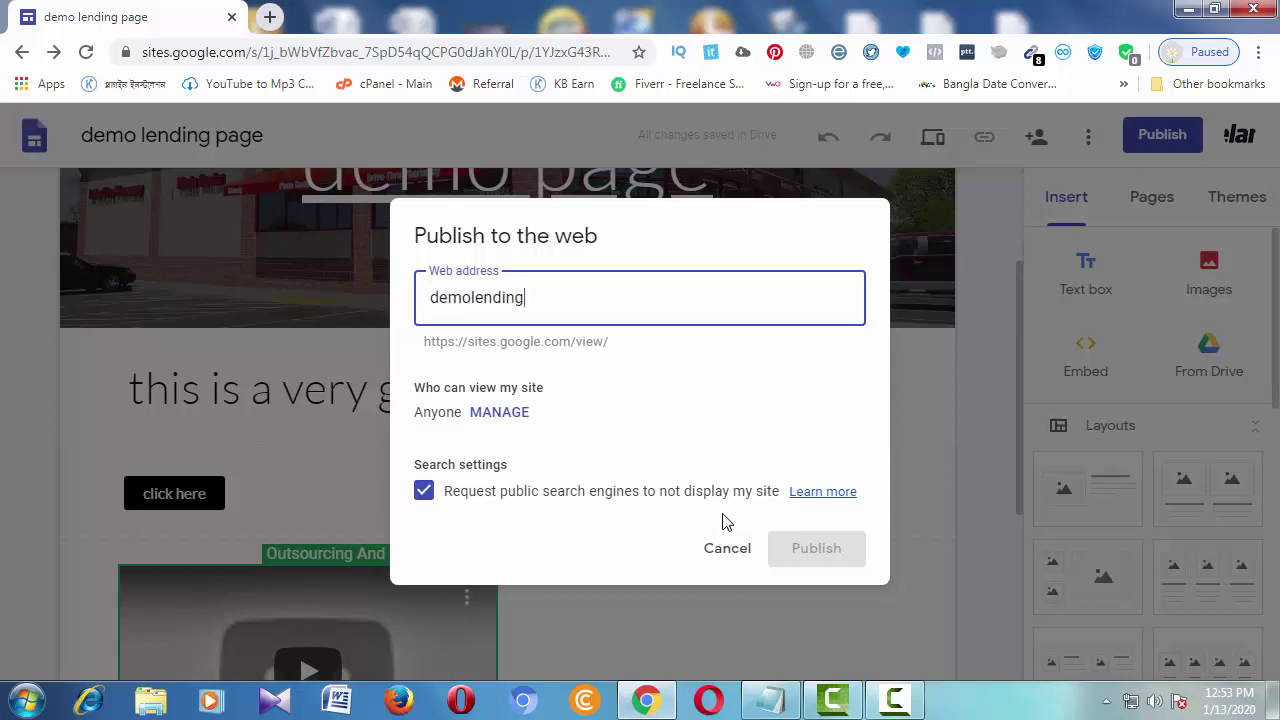
type("page")
left_click(672, 434)
left_click(607, 243)
type(".com")
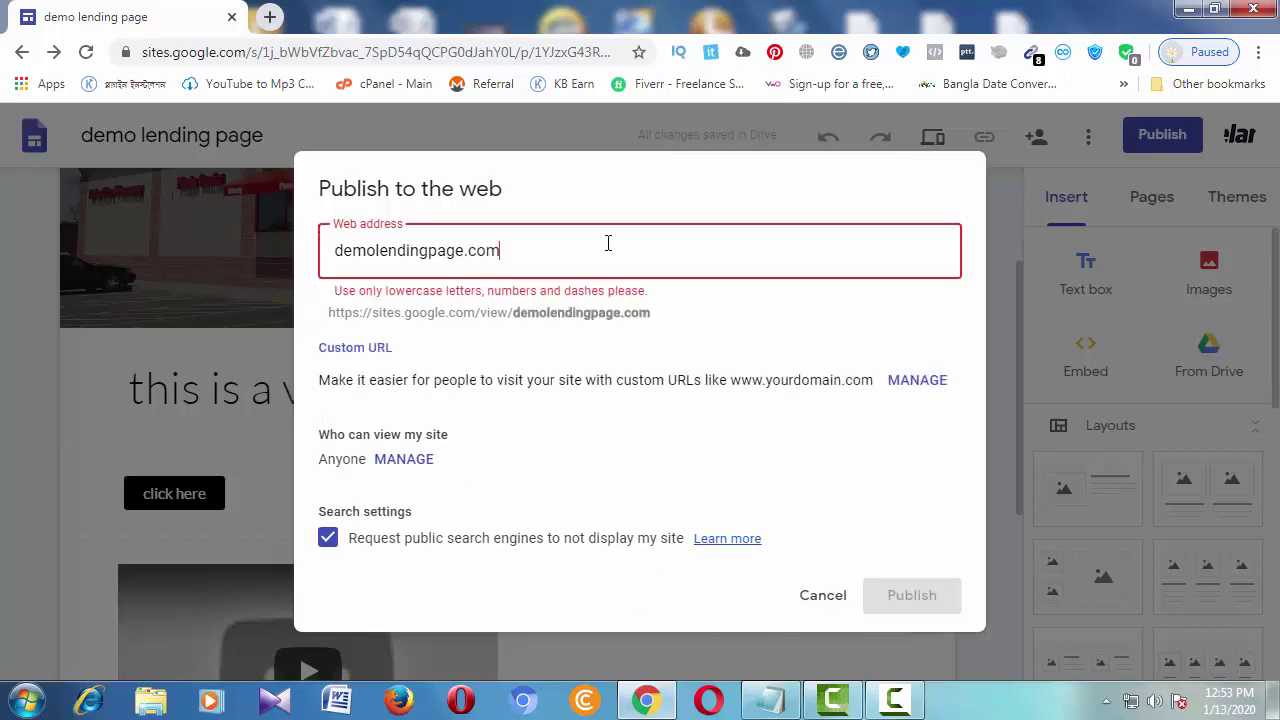
left_click(820, 598)
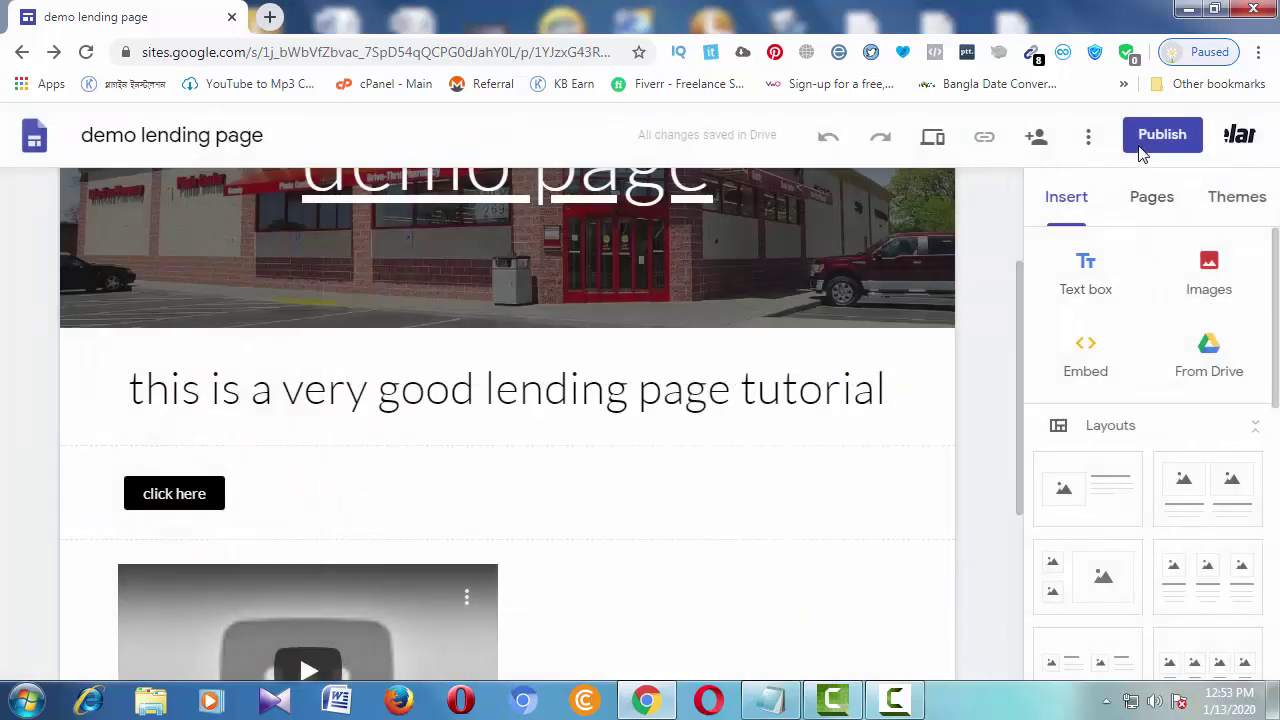
Publish the site with the web address demolendingpage, without hyphens, and open the published page
left_click(1142, 140)
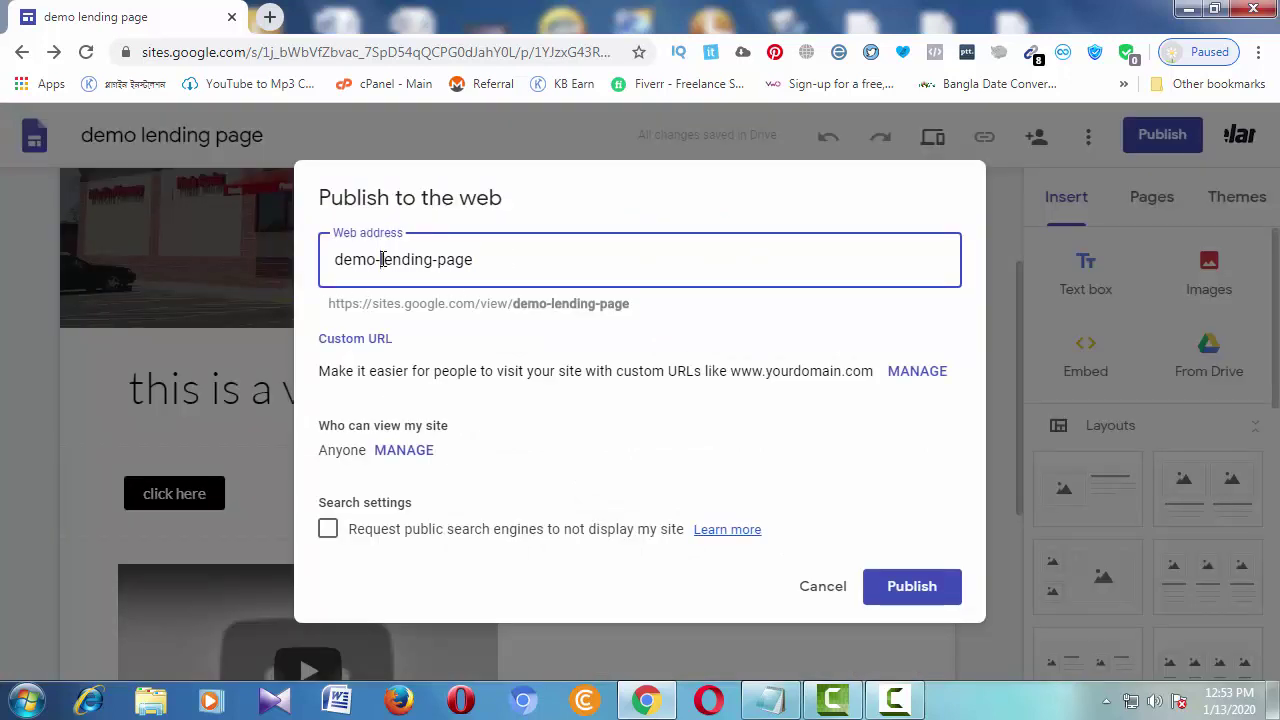
key("BackSpace")
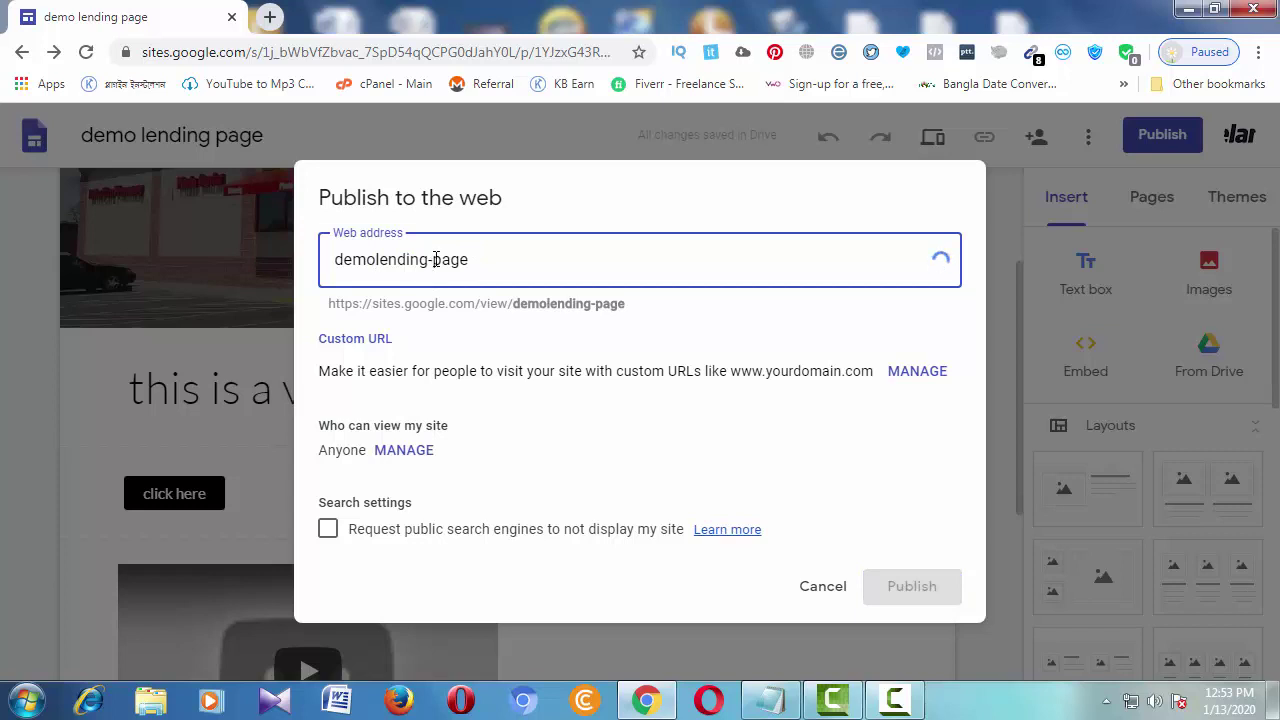
left_click(434, 259)
key("BackSpace")
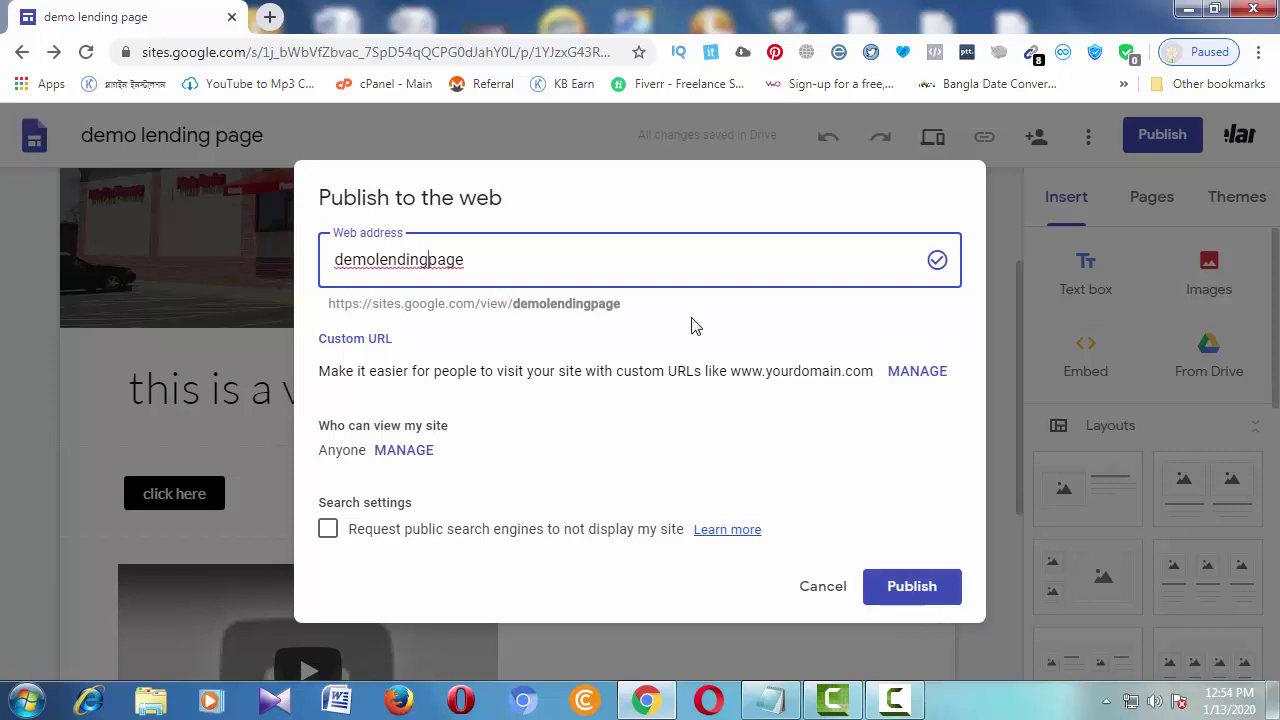
left_click(911, 605)
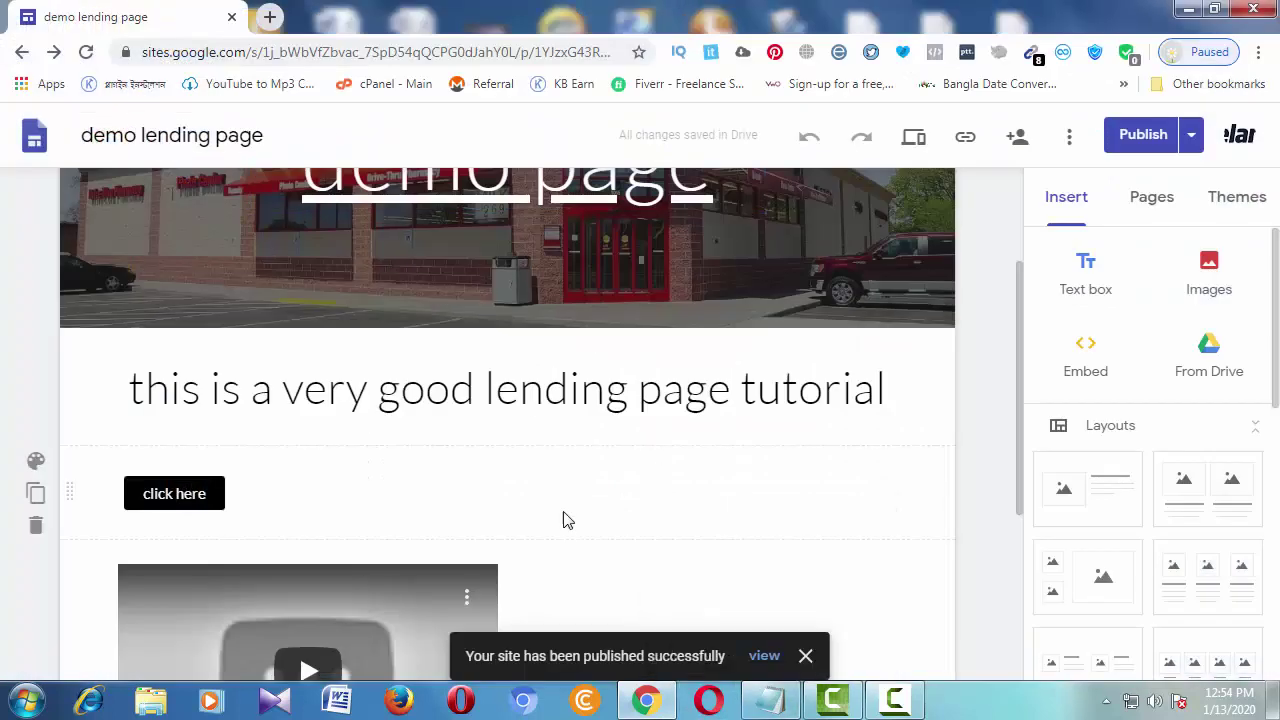
left_click(764, 656)
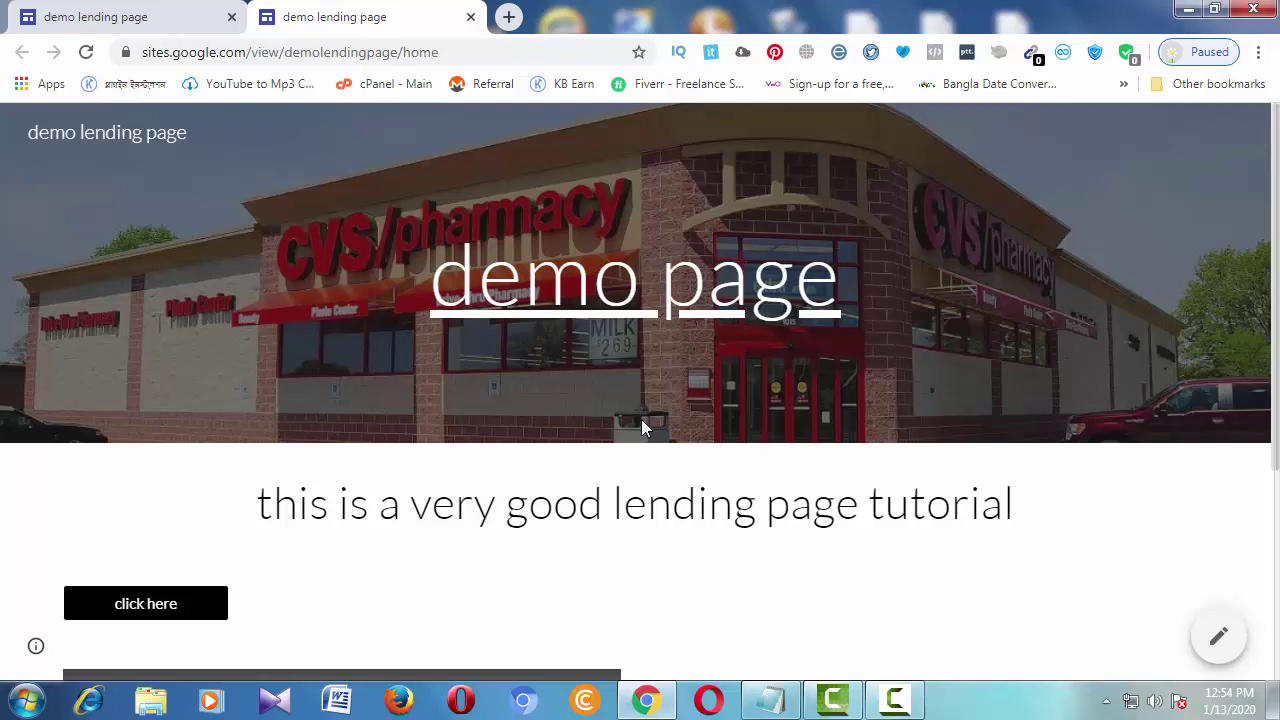
Return to the site editor, publish the site once more and dismiss the notification
left_click(160, 20)
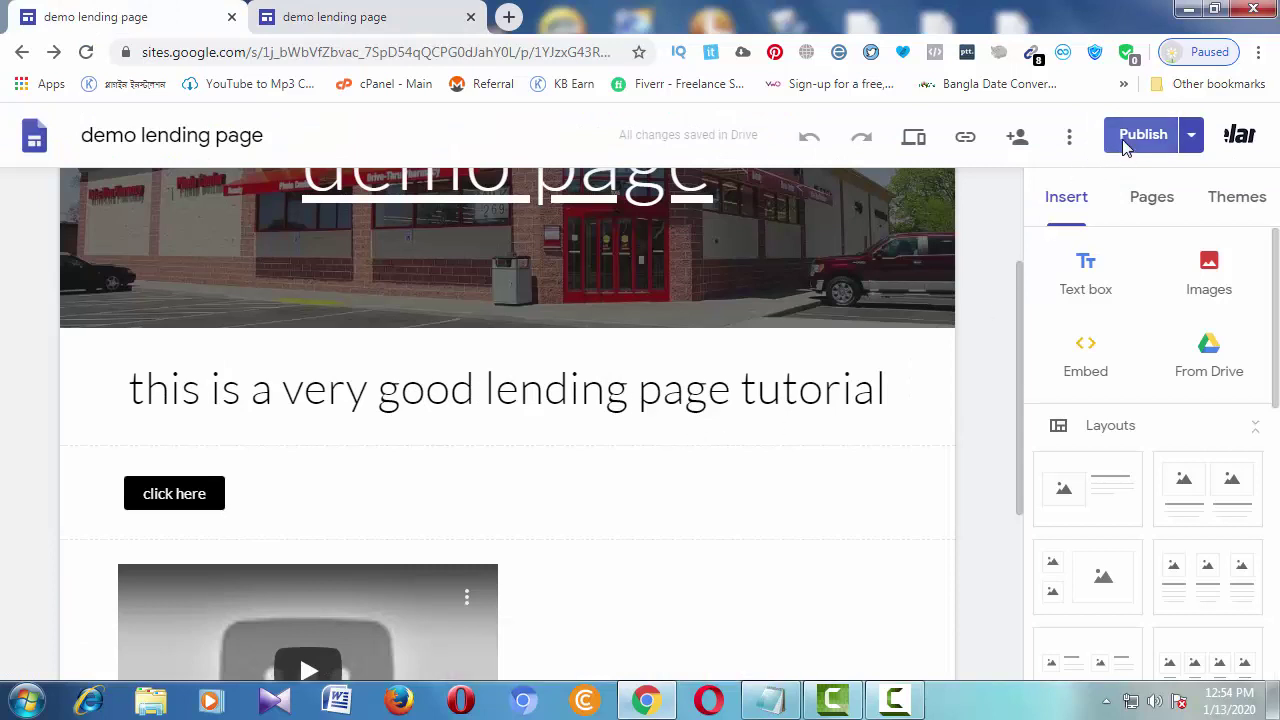
left_click(1140, 136)
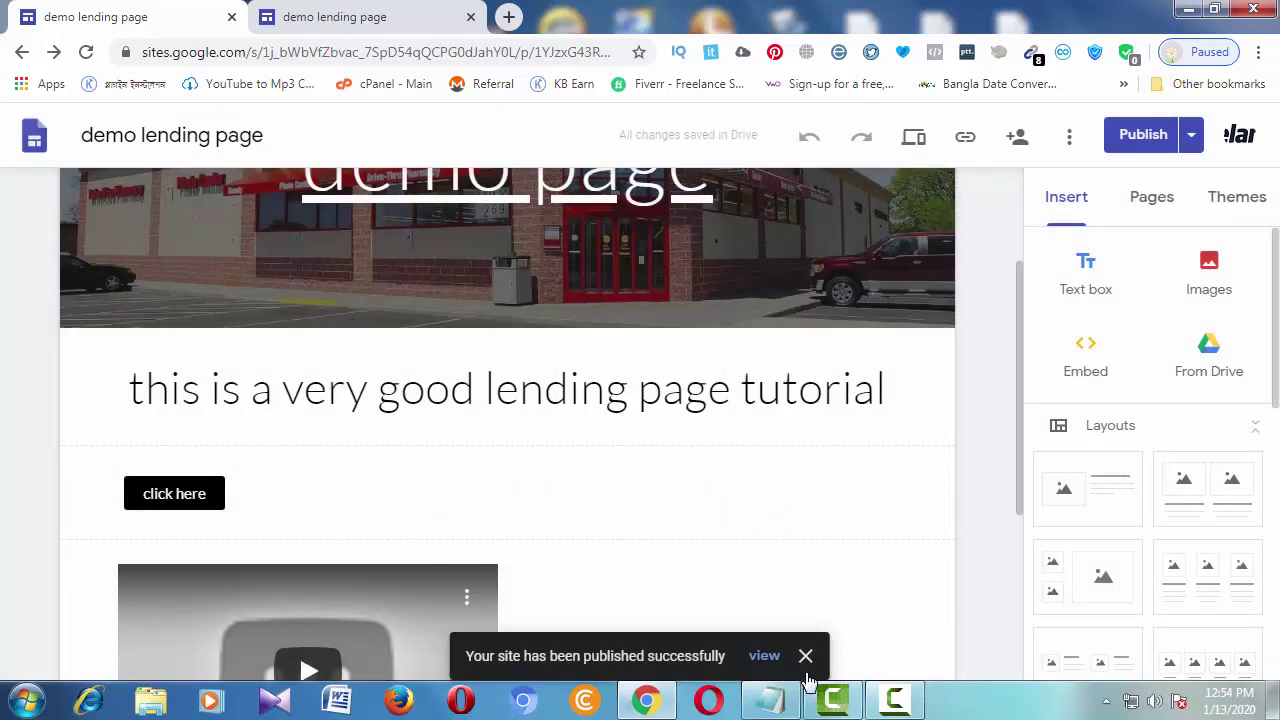
left_click(806, 658)
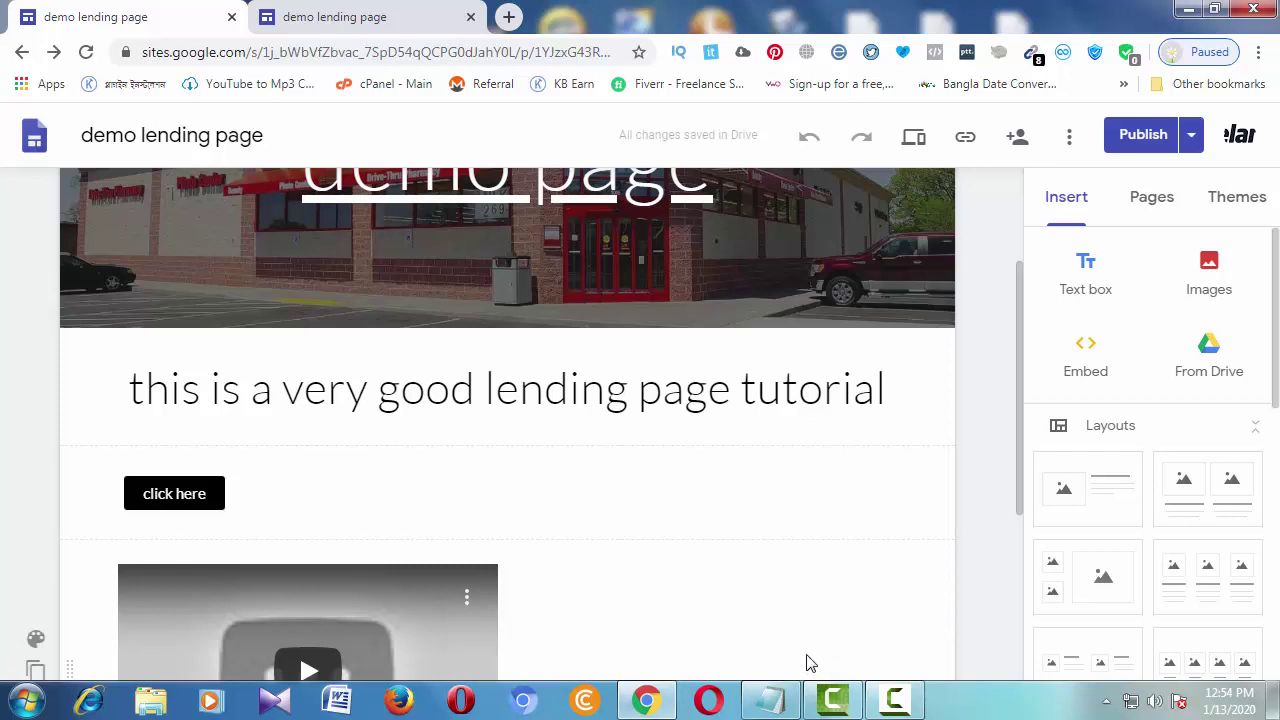
Review the published page down to the embedded video and look through the editor's insertable elements
left_click(340, 8)
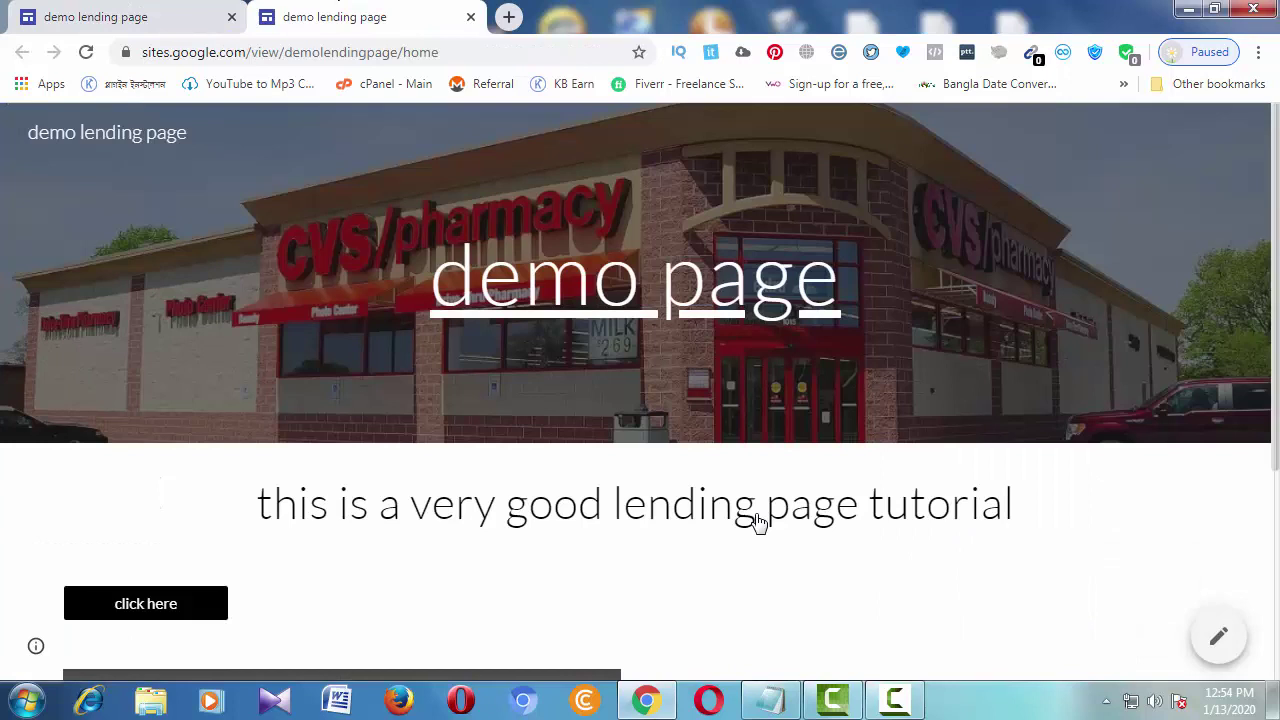
scroll(757, 545, "down", 3)
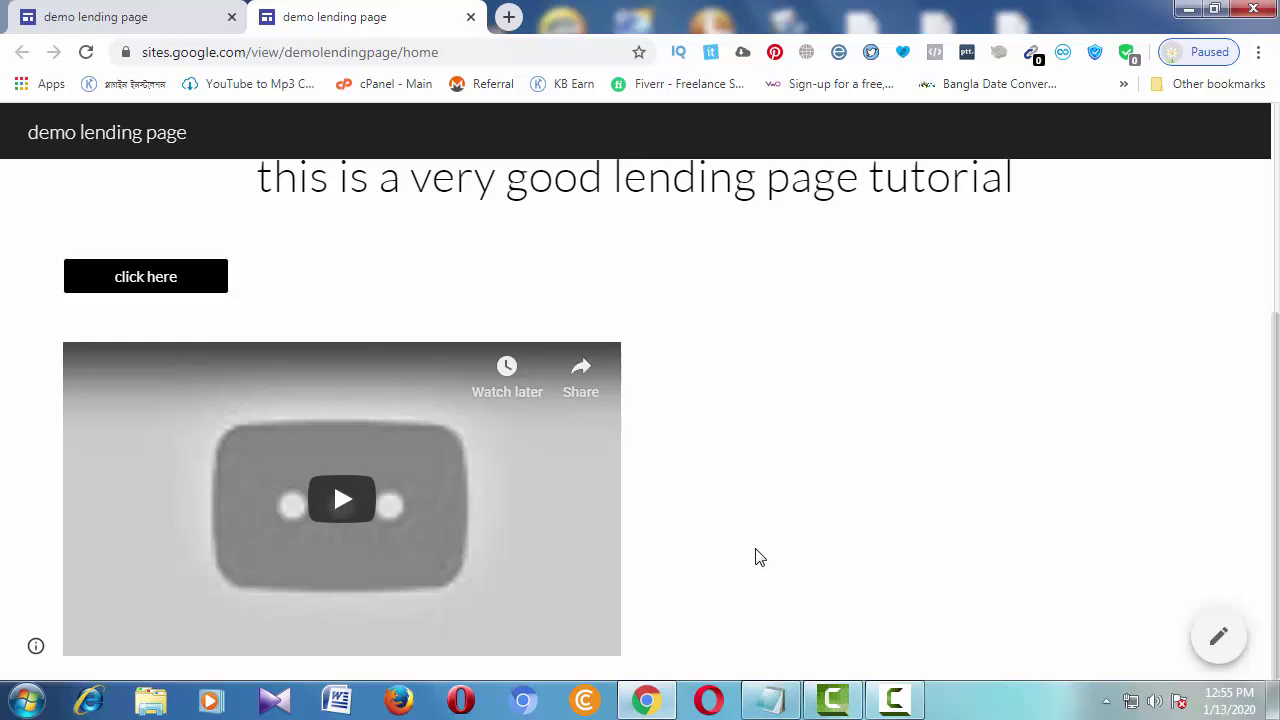
left_click(118, 16)
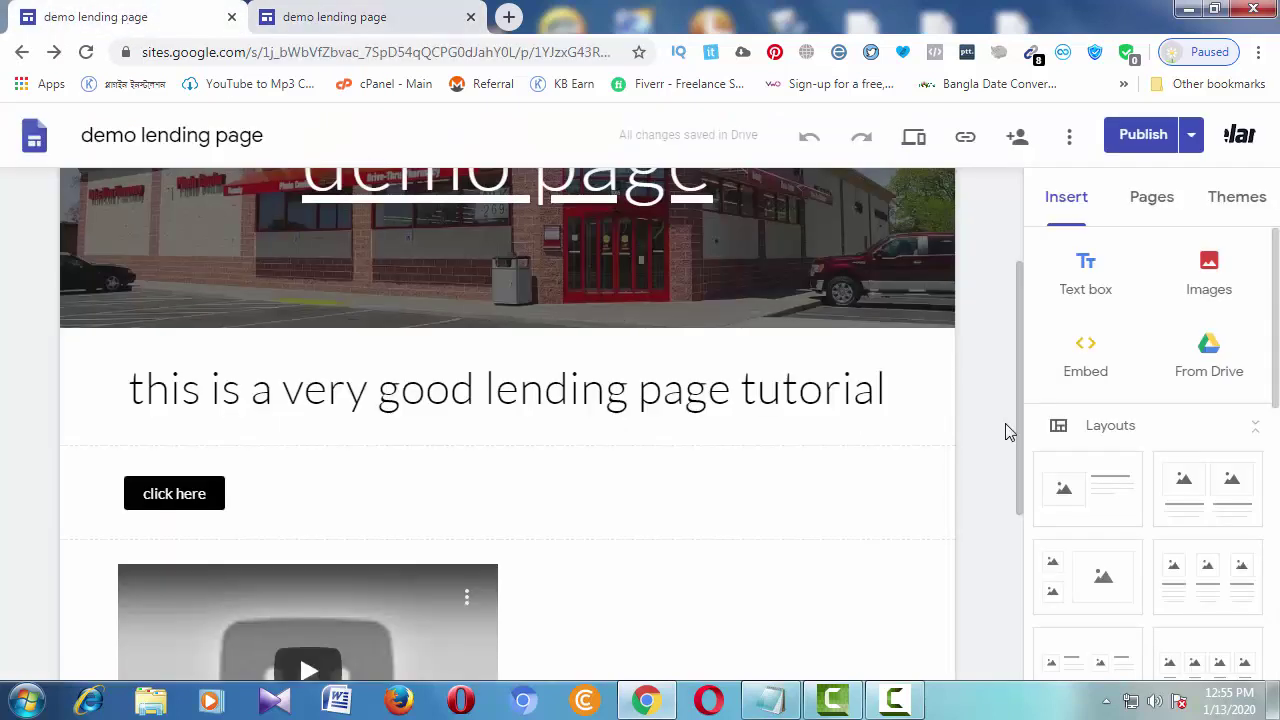
scroll(1106, 443, "down", 10)
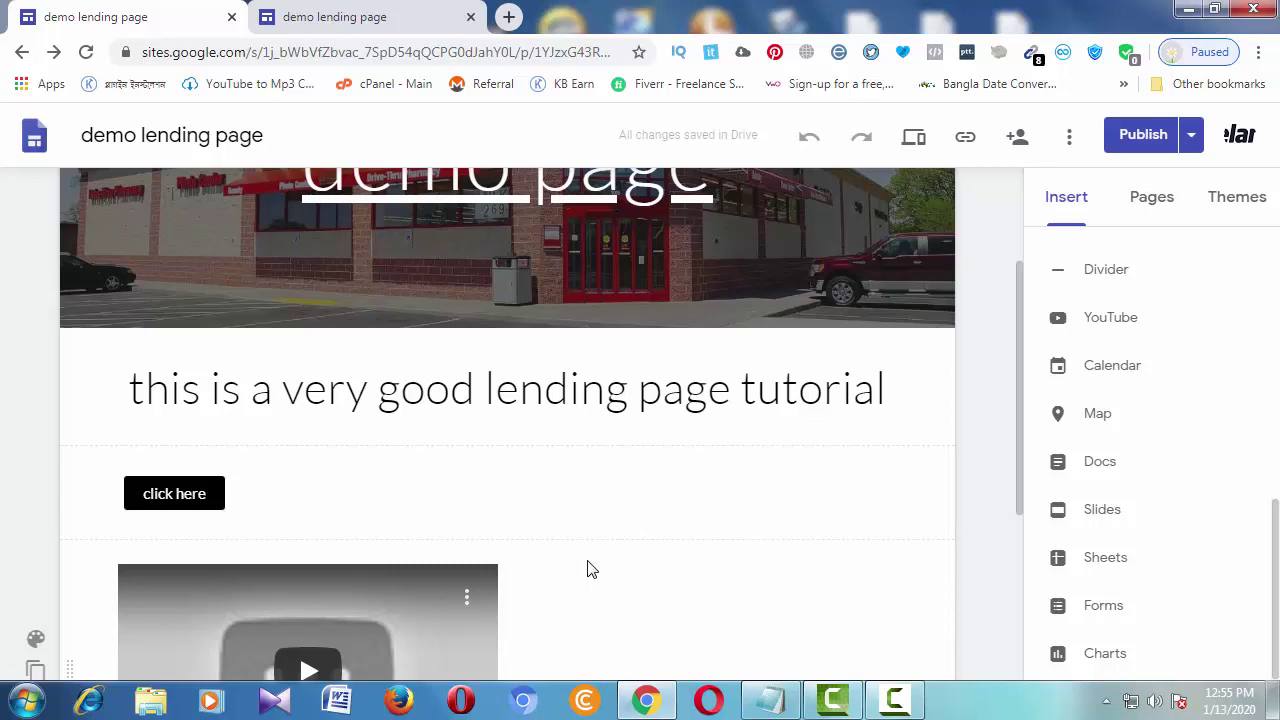
left_click(400, 20)
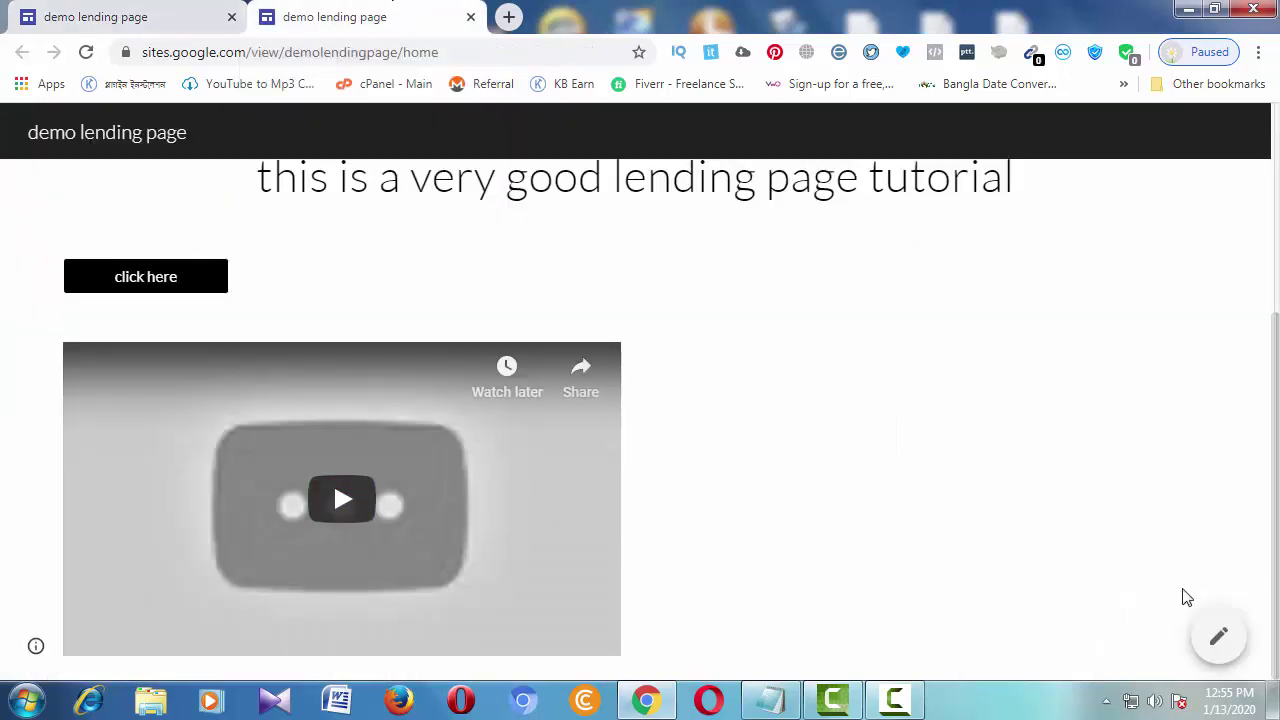